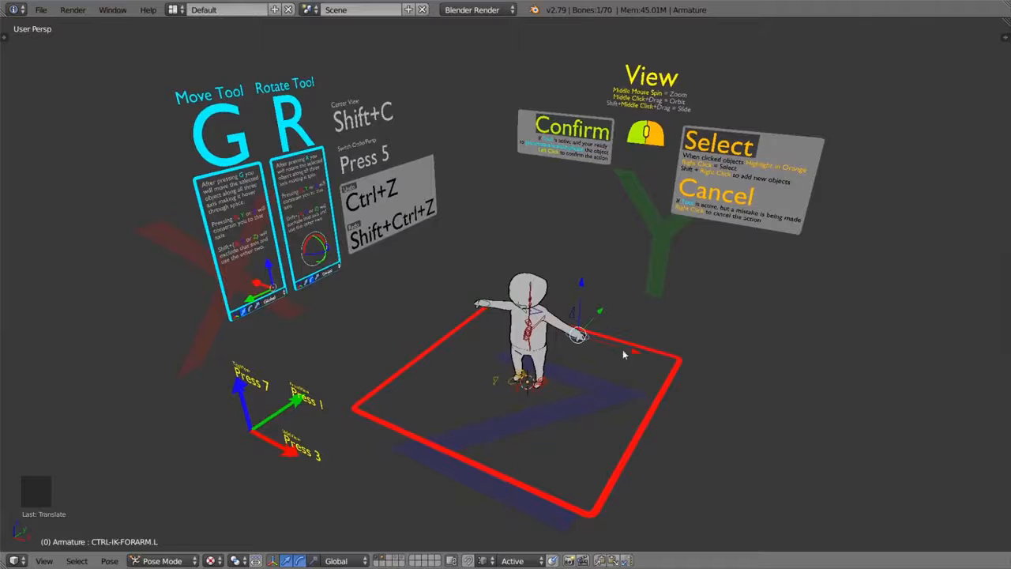
- Move the left forearm IK control slightly inward along the X axis
mouse_move(588, 418)
middle_mouse_down()
mouse_move(569, 411)
mouse_move(582, 406)
middle_mouse_up()
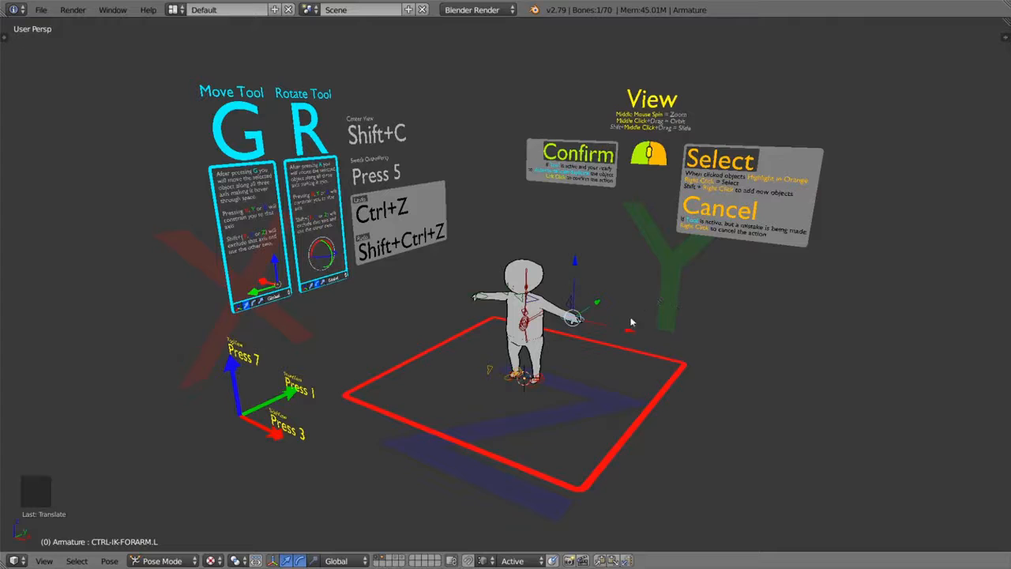
left_click_drag(630, 335, 620, 334)
middle_click_drag(620, 334, 576, 351, "shift")
scroll(573, 319, "up", 2)
scroll(579, 320, "up", 2)
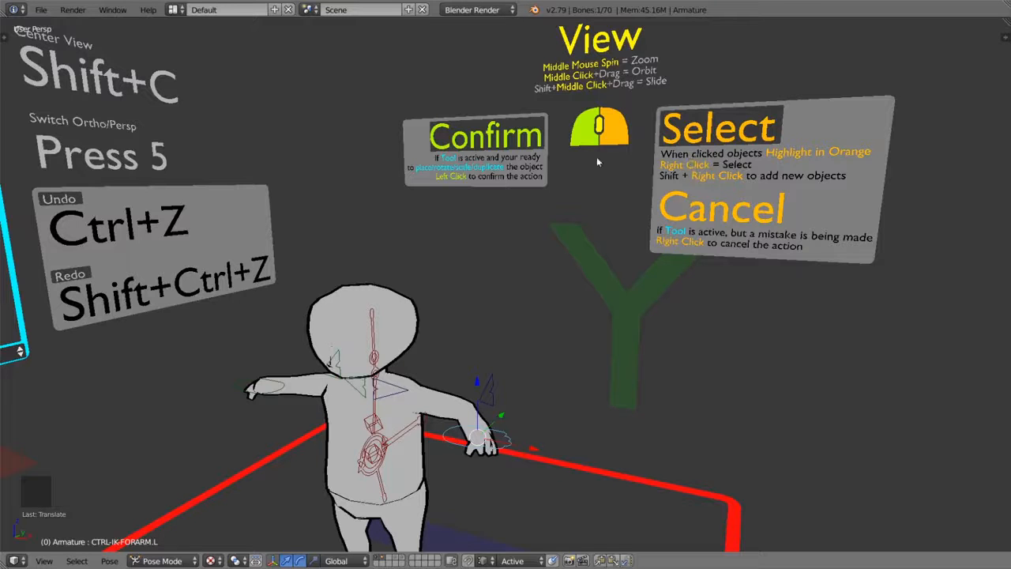
- Select the right and left forearm IK controls together and raise them along the Z axis so both arms lift
right_click(245, 387)
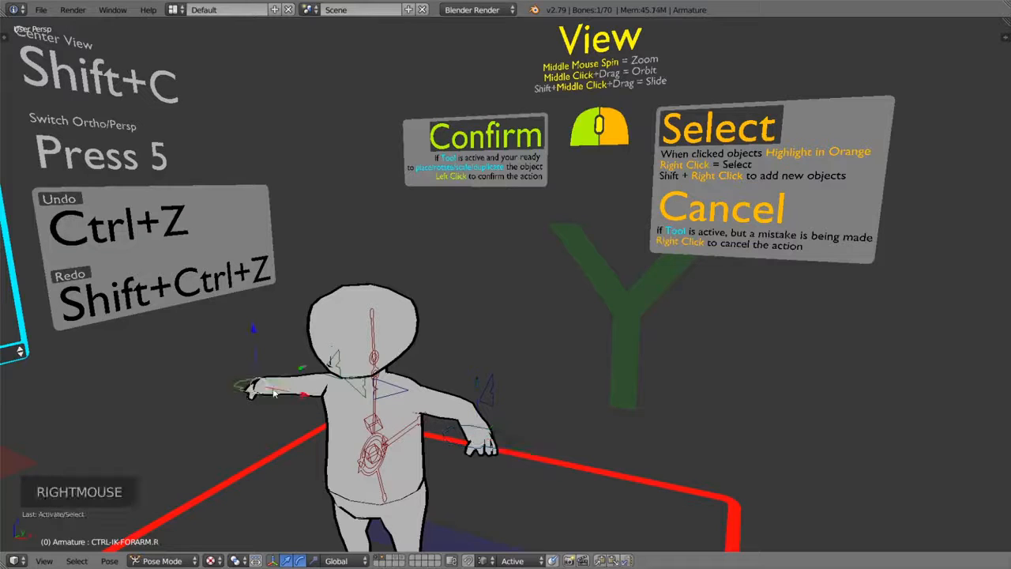
middle_click_drag(291, 400, 354, 371, "shift")
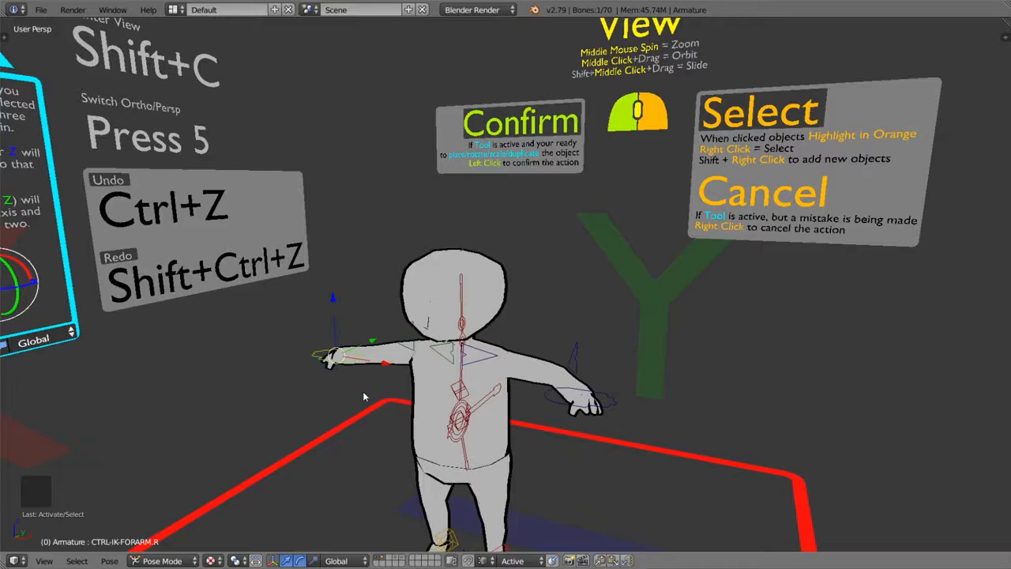
right_click(550, 400, "shift")
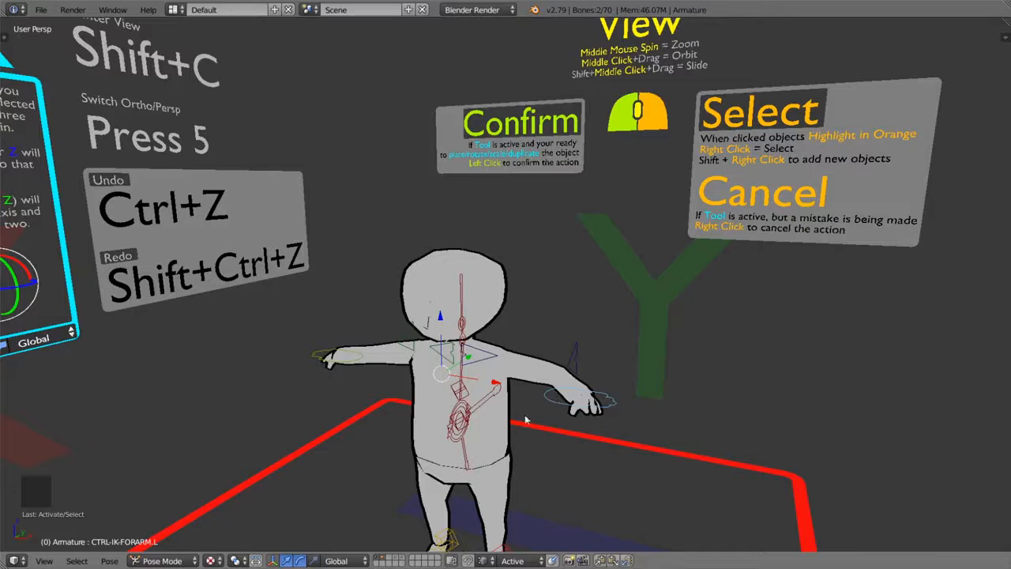
left_click_drag(441, 316, 454, 259)
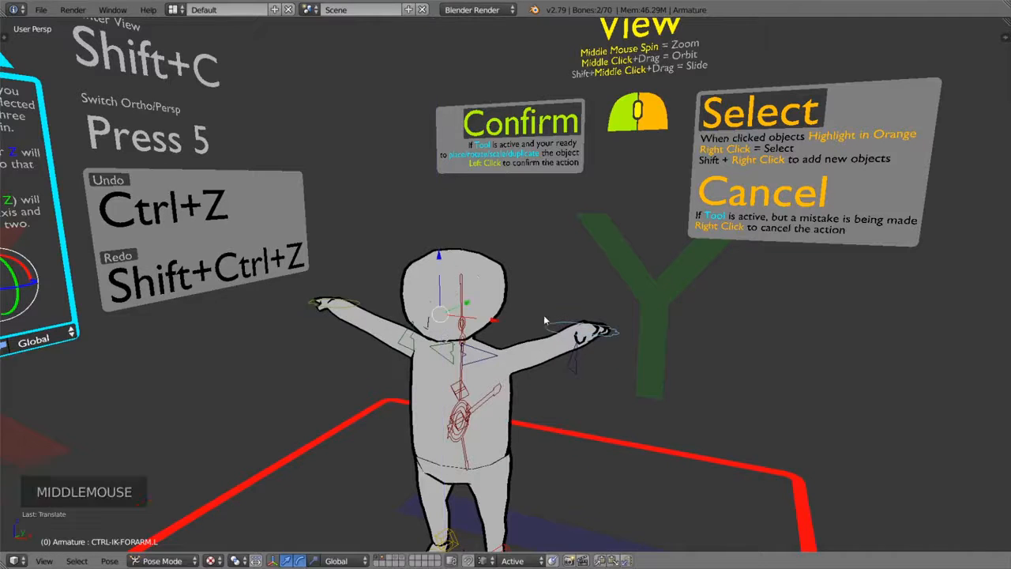
- Bring both forearm controls forward together so the arms reach in front of the body
middle_click_drag(454, 259, 419, 303)
left_click_drag(393, 304, 330, 321)
left_click_drag(357, 282, 317, 282)
middle_click_drag(317, 282, 377, 311)
- Select only the right forearm IK control and reposition that hand in front of the body
right_click(229, 357)
left_click_drag(280, 374, 378, 383)
middle_click_drag(378, 384, 434, 363)
- Move the left arm's pole control forward along the Y axis to redirect the elbow
right_click(413, 350)
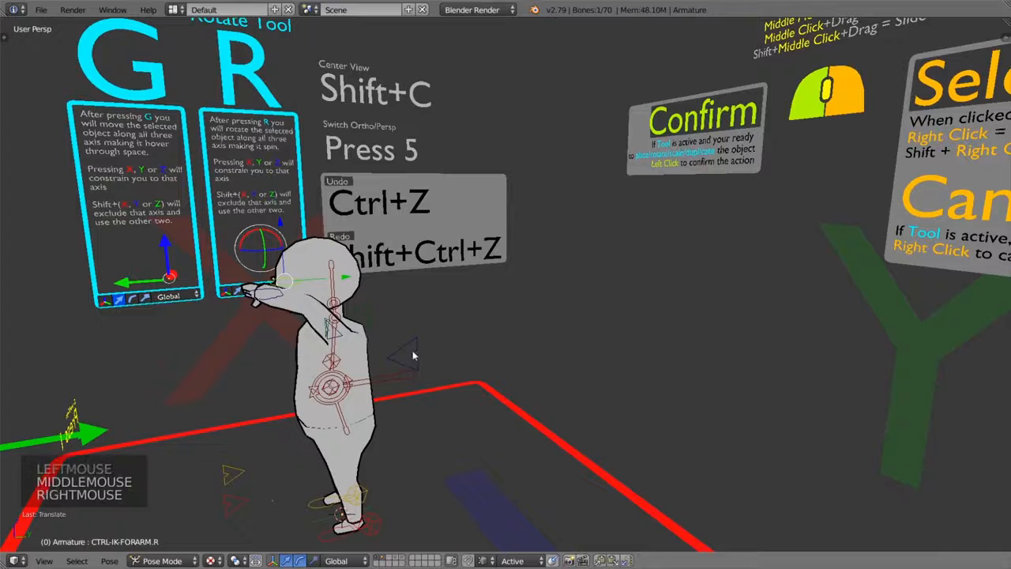
right_click(412, 357)
left_click_drag(469, 350, 402, 374)
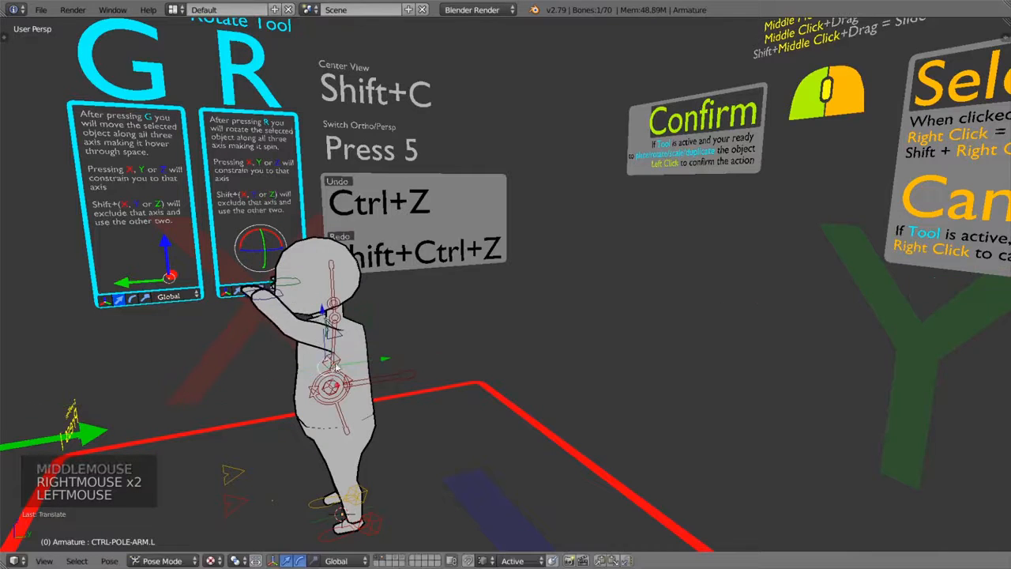
- Select the torso control and rotate it about the Y axis so the body leans sideways
middle_click_drag(402, 374, 319, 336)
scroll(325, 340, "down", 1)
scroll(325, 341, "down", 1)
middle_click_drag(385, 355, 512, 353, "shift")
right_click(512, 353)
scroll(526, 375, "up", 3)
middle_click_drag(526, 374, 524, 334, "shift")
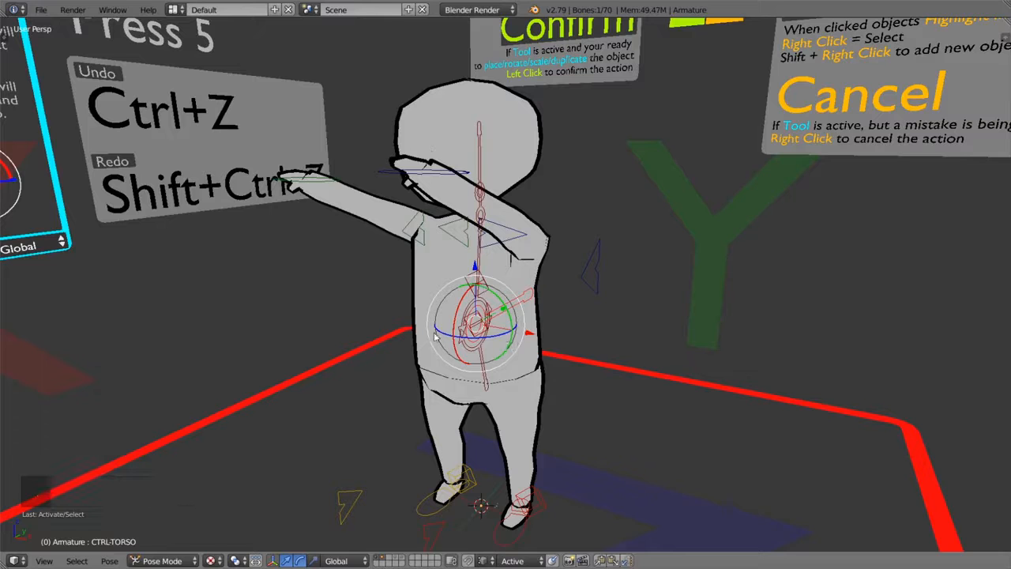
mouse_move(494, 296)
left_mouse_down()
mouse_move(489, 286)
mouse_move(511, 324)
mouse_move(503, 337)
mouse_move(519, 344)
mouse_move(509, 306)
left_mouse_up()
- Select the left foot control and place it freely, raised in front of the body, about -14, -19 and 17 units along X, Y and Z
scroll(508, 306, "down", 3)
middle_click_drag(508, 306, 466, 332, "shift")
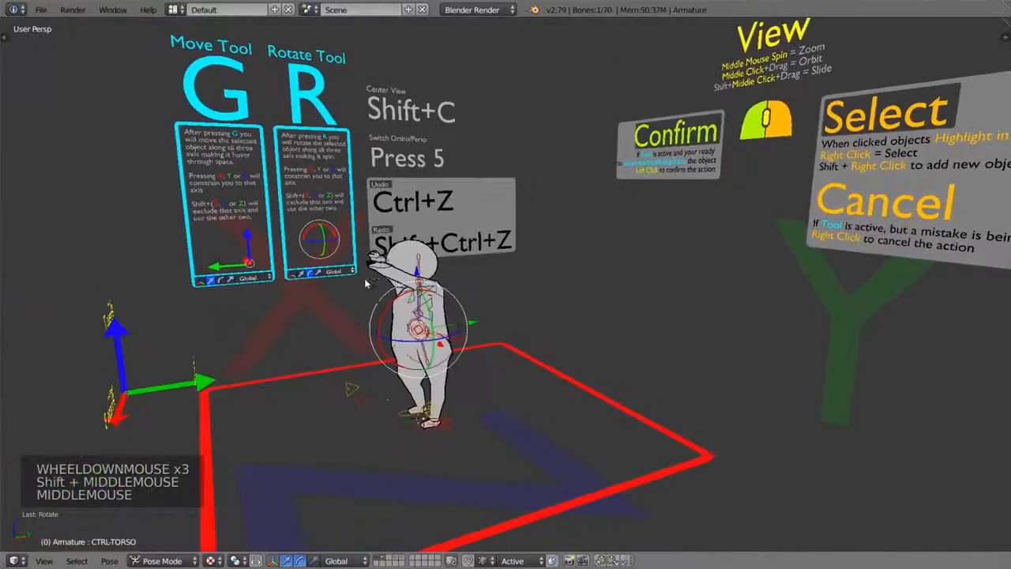
middle_click_drag(367, 282, 376, 297, "shift")
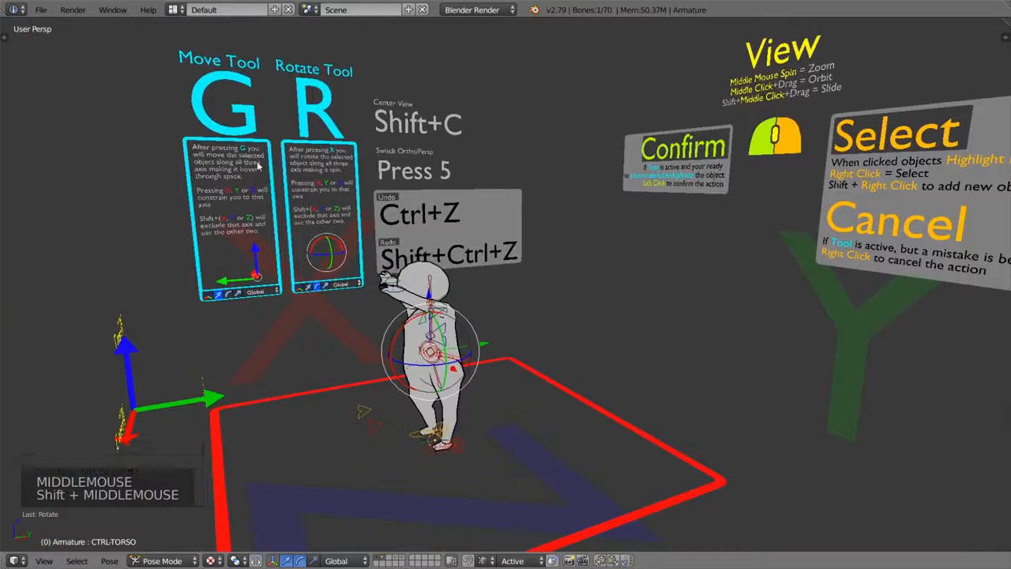
middle_click_drag(522, 338, 533, 342, "shift")
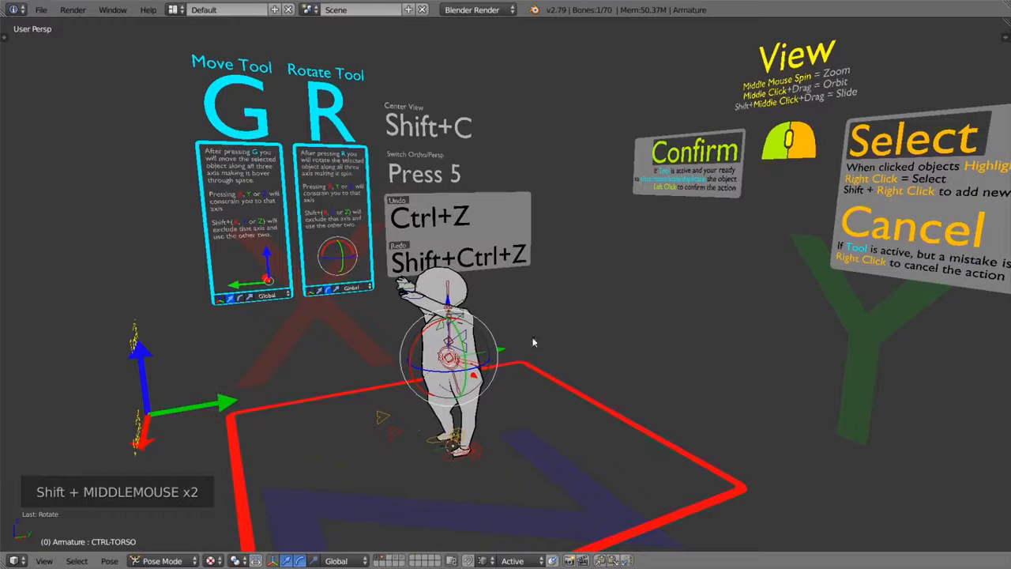
right_click(458, 465)
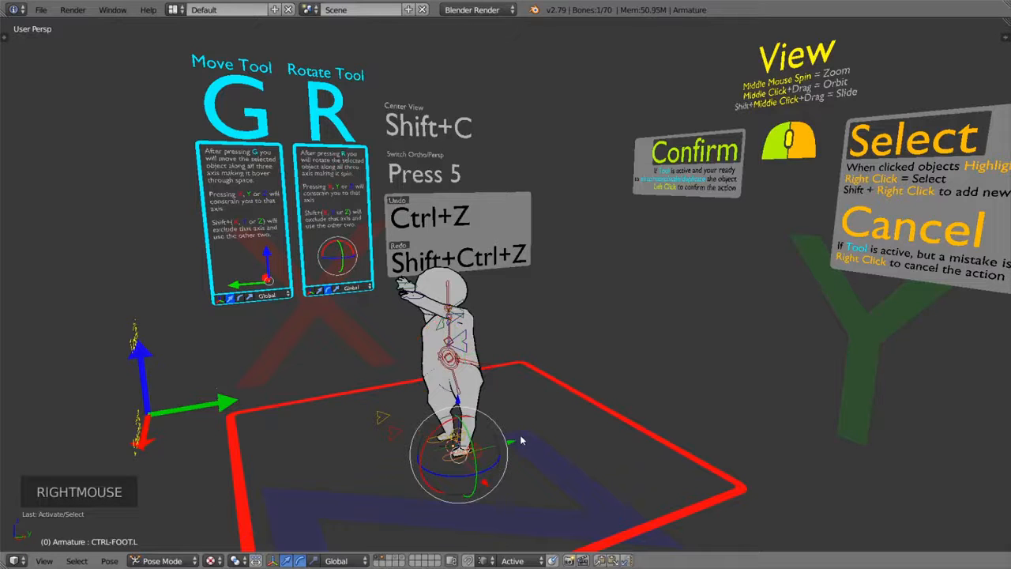
key("g")
key("g")
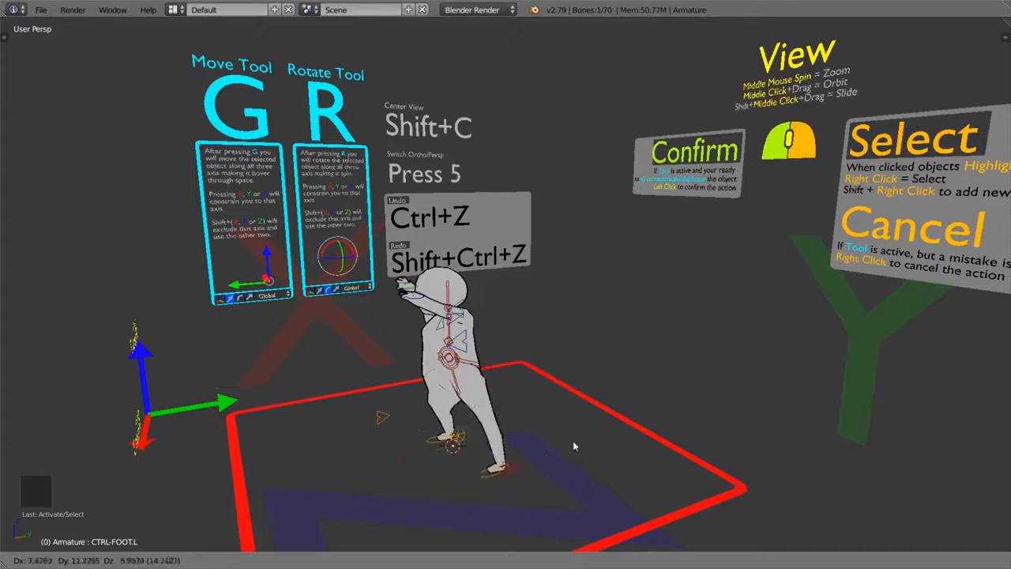
right_click(574, 396)
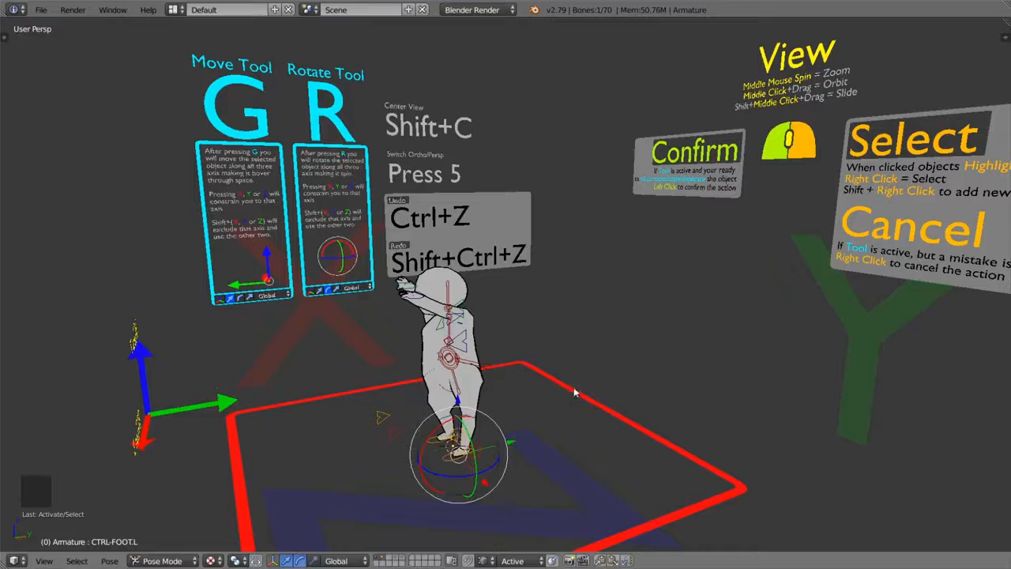
key("g")
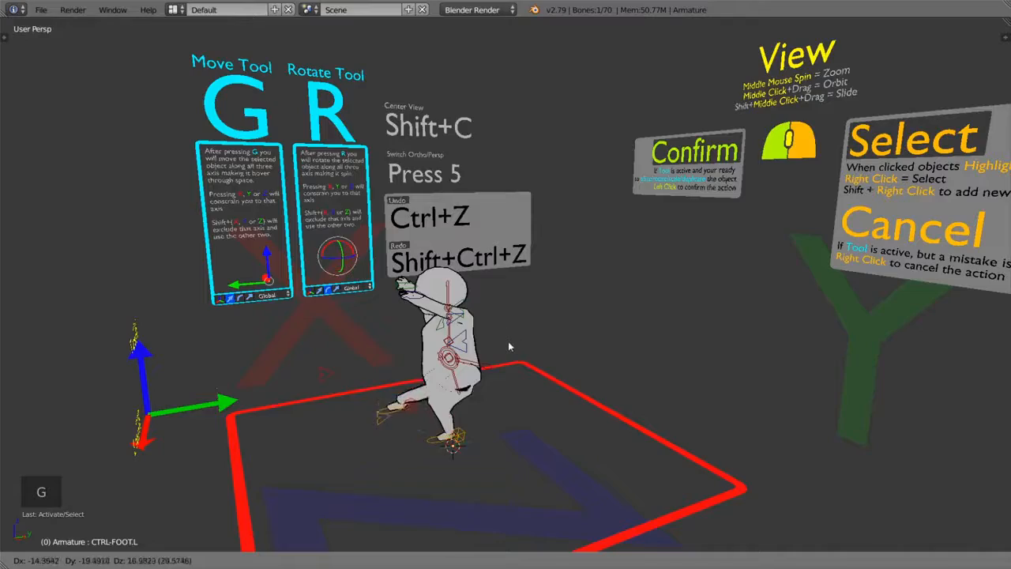
left_click(509, 343)
- Move the left foot control outward along the X axis with its axis handle
middle_click_drag(510, 350, 488, 350, "shift")
scroll(500, 366, "up", 2)
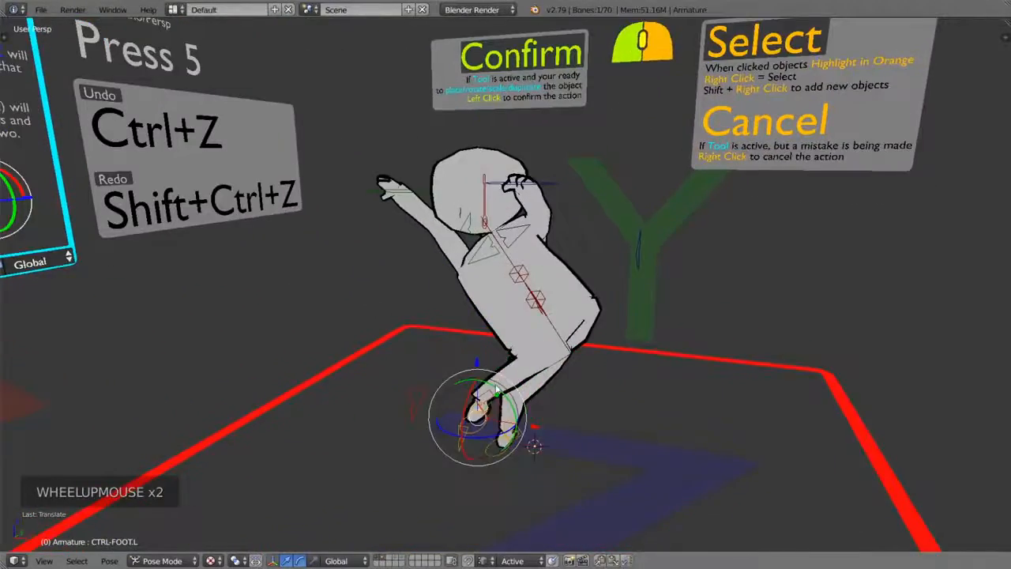
middle_click_drag(502, 419, 484, 342, "shift")
left_click_drag(521, 345, 671, 340)
middle_click_drag(671, 339, 665, 360)
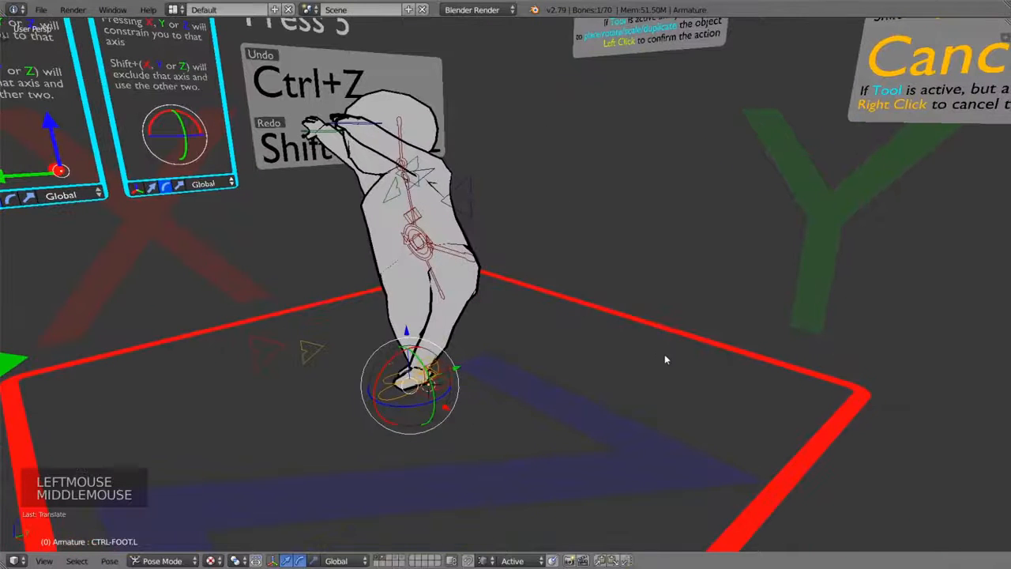
- Try moving the left foot control along X, Y and Z in turn, with Z, Y and X each excluded as well, and cancel the move
key("g")
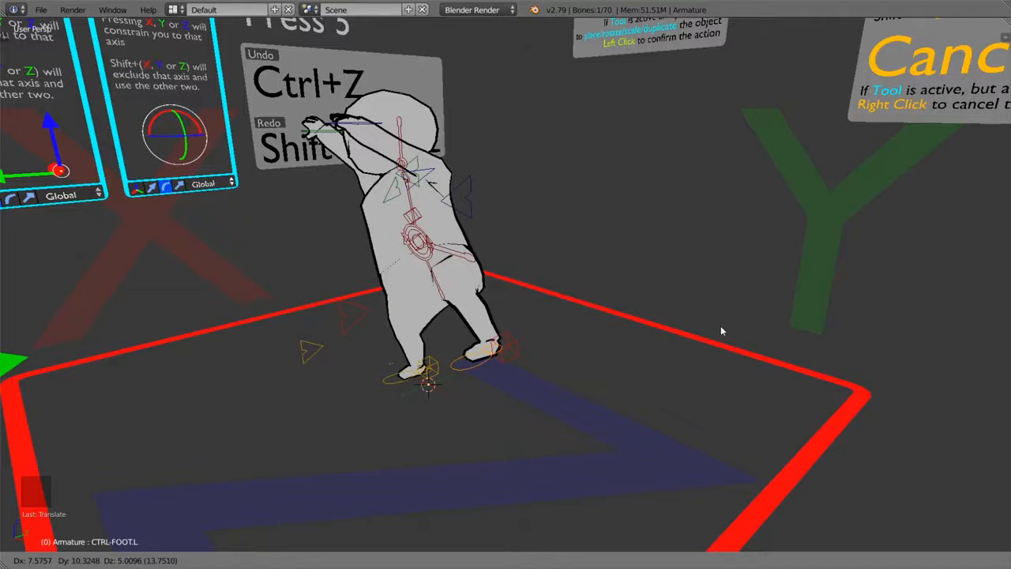
key("x")
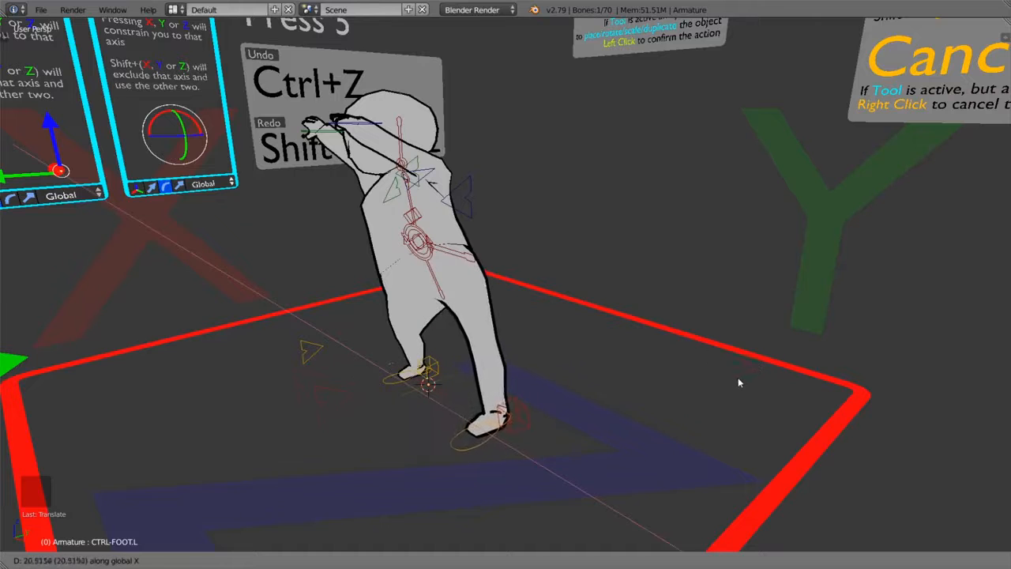
key("y")
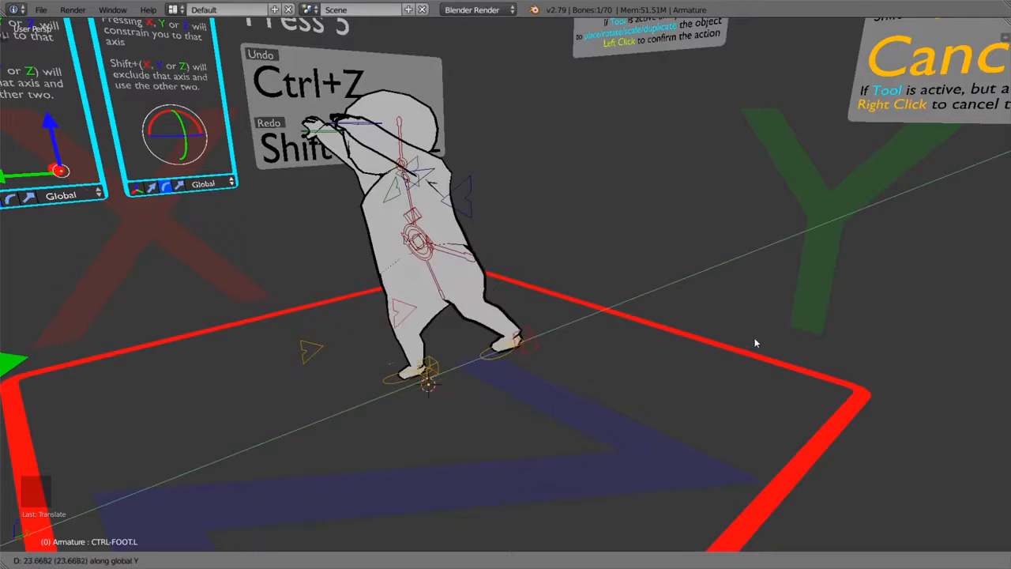
key("z")
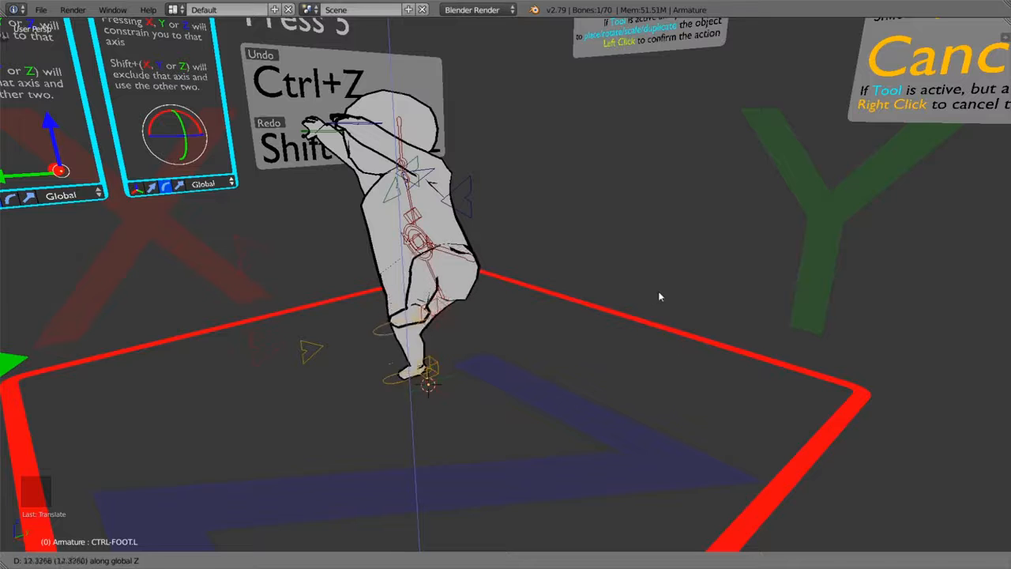
key("z")
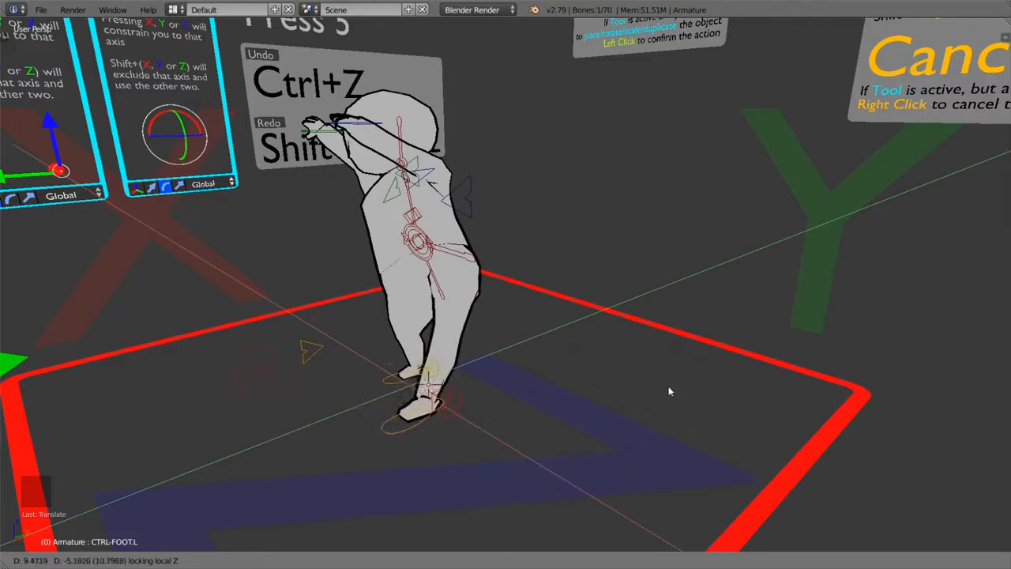
key("y")
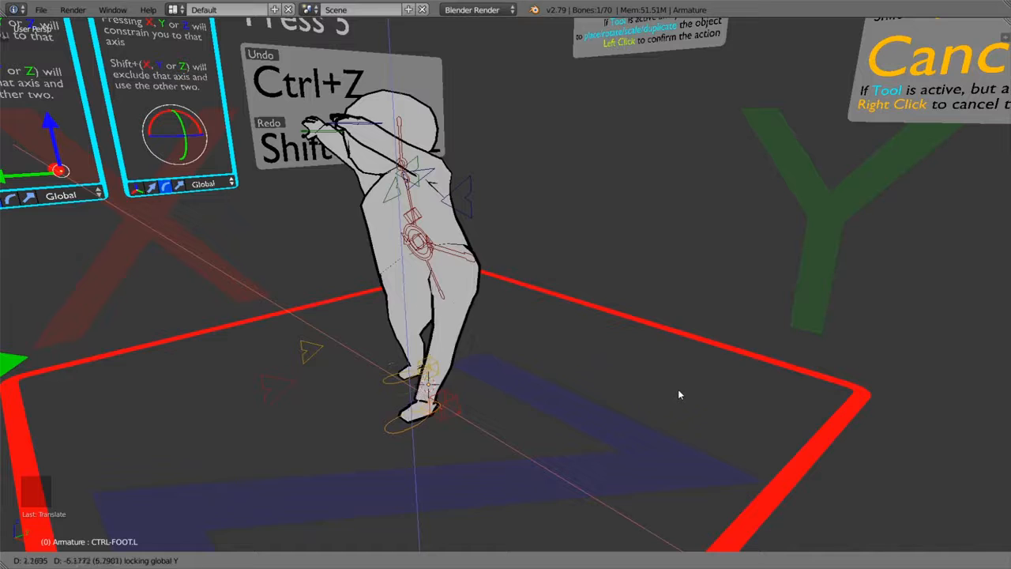
key("x")
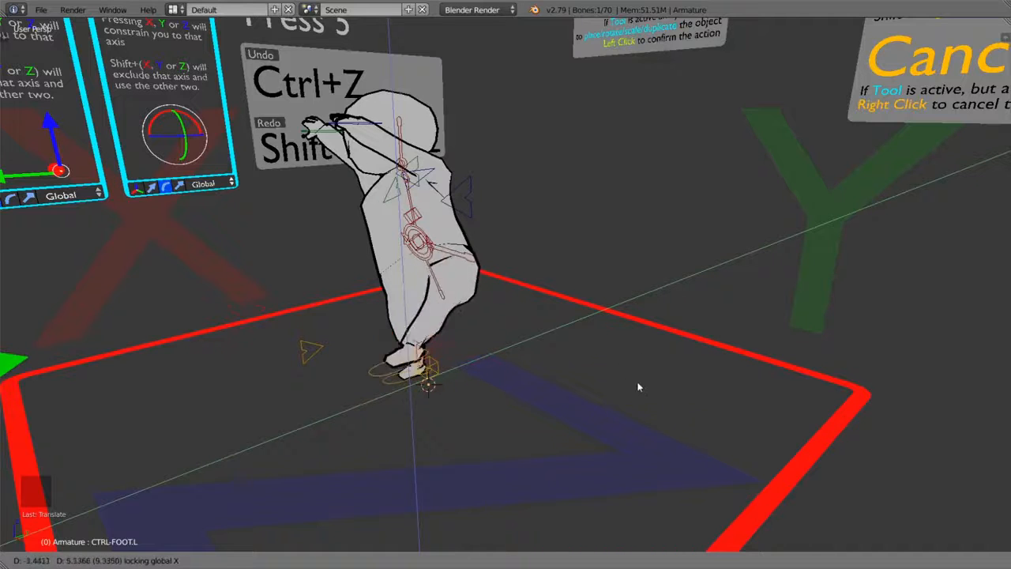
right_click(648, 344)
- Try rotating the left foot control freely and about X and Y, and settle on a rotation about the global Z axis
middle_click_drag(576, 360, 497, 345)
scroll(545, 332, "up", 2)
scroll(497, 344, "up", 1)
key("r")
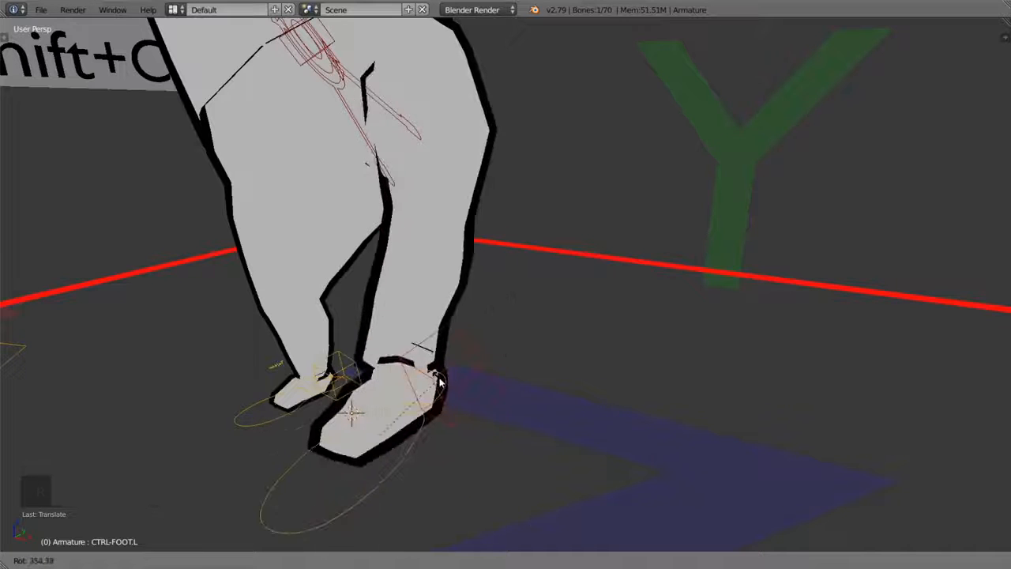
key("x")
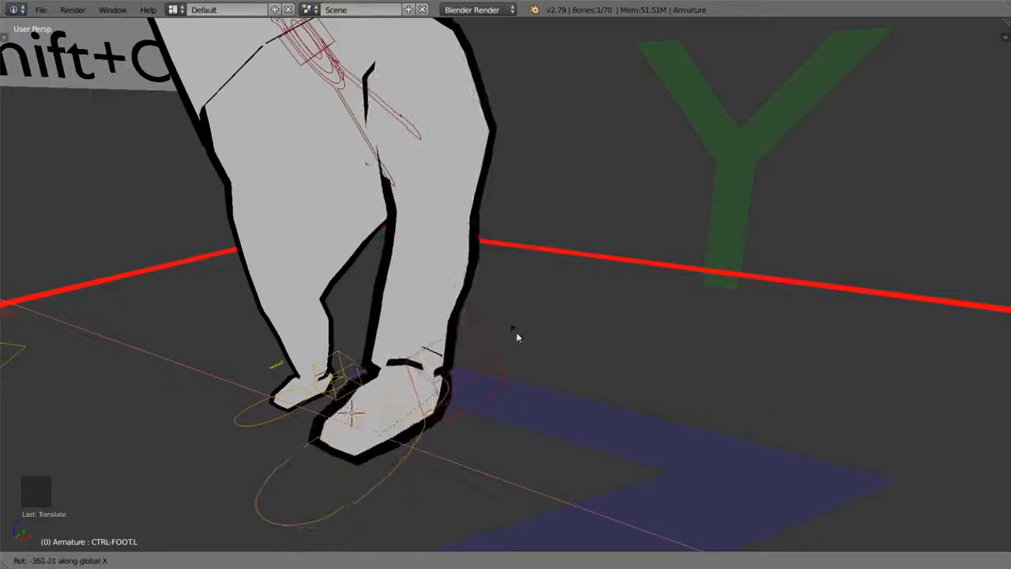
key("y")
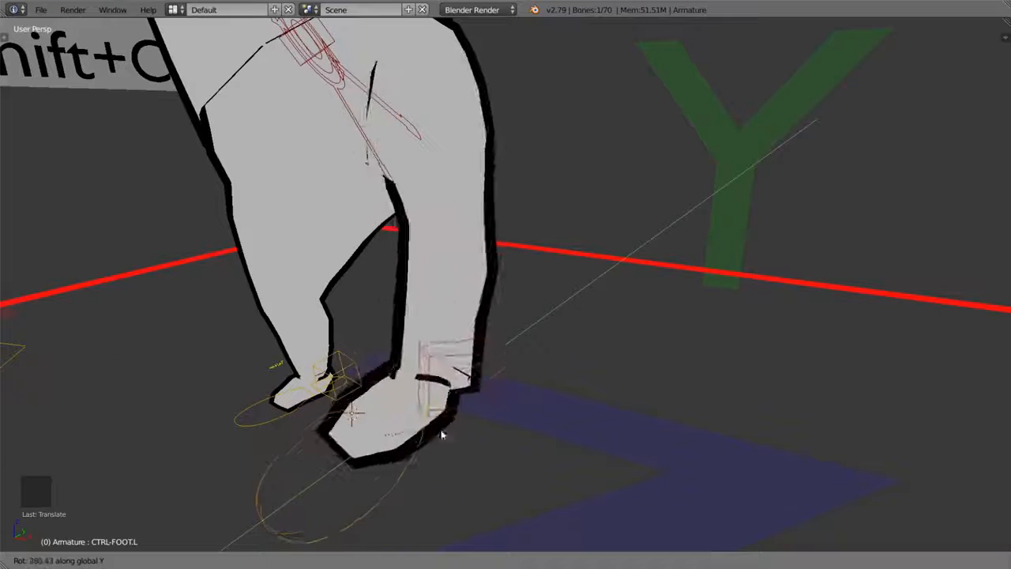
key("z")
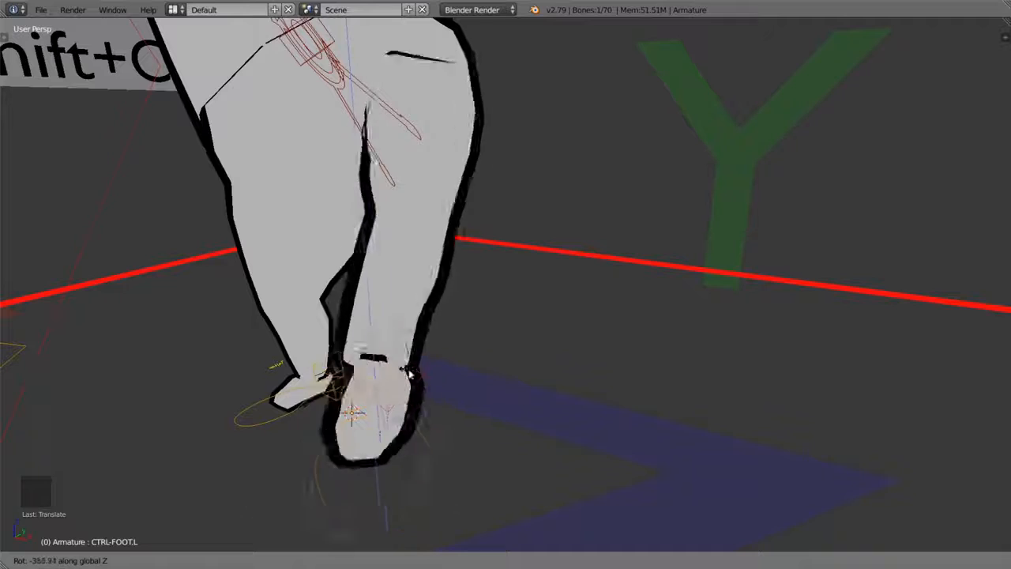
left_click(436, 330)
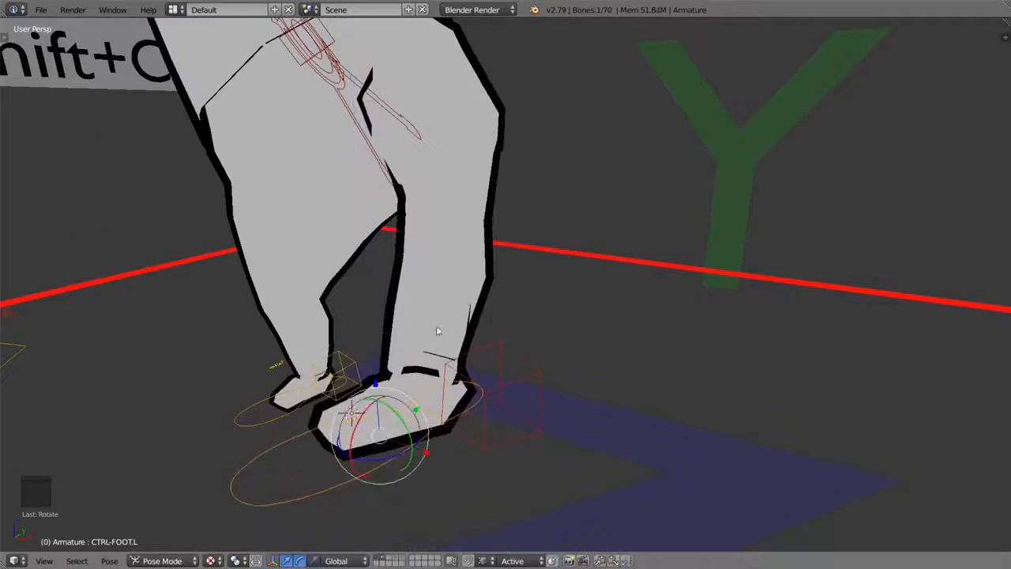
- Select the torso control and shift it toward the left foot along X and upward along Z
scroll(439, 330, "down", 4)
mouse_move(438, 330)
middle_mouse_down("shift")
mouse_move(462, 347)
mouse_move(482, 318)
mouse_move(413, 311)
mouse_move(449, 326)
middle_mouse_up("shift")
right_click(448, 326)
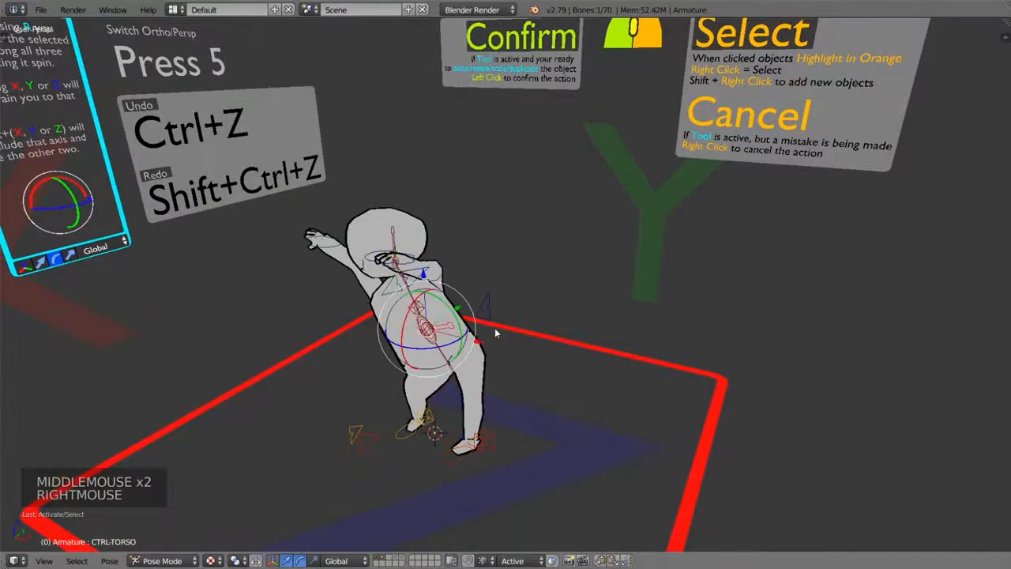
left_click_drag(476, 343, 491, 346)
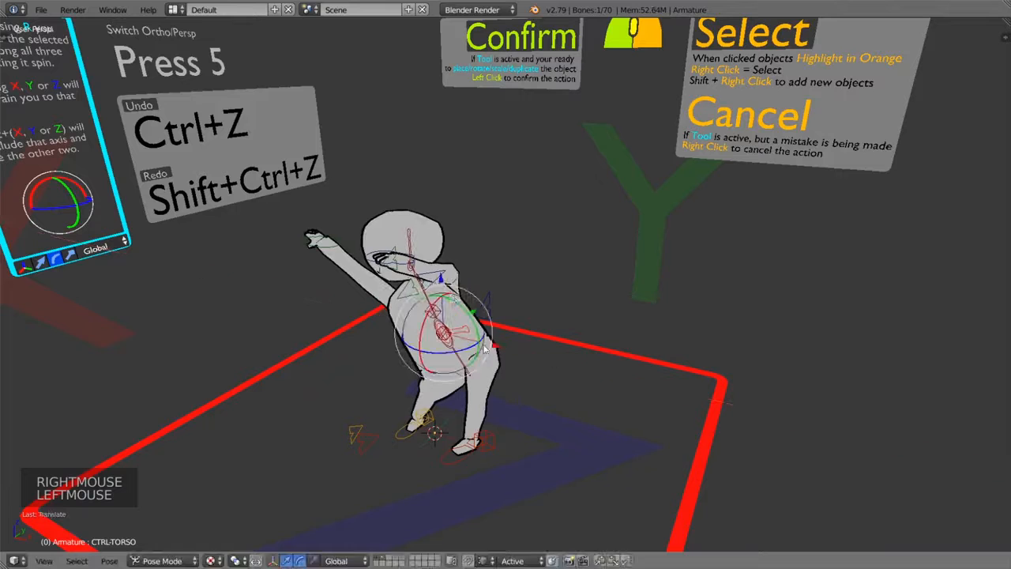
left_click_drag(442, 281, 440, 249)
- Select the chest tweak control and rotate it slightly to tilt the upper body
right_click(437, 285)
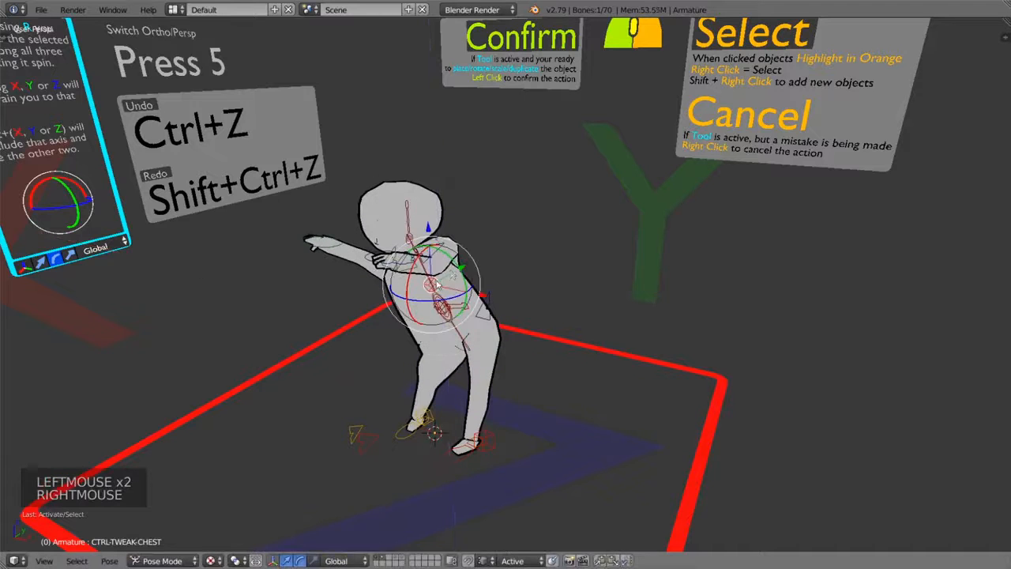
left_click_drag(466, 295, 474, 281)
right_click(487, 306)
middle_click_drag(488, 306, 491, 275, "shift")
- Spread the legs along the X axis, pulling the right foot control outward and the left foot control about 56 units the opposite way
right_click(423, 405)
left_click_drag(473, 418, 316, 370)
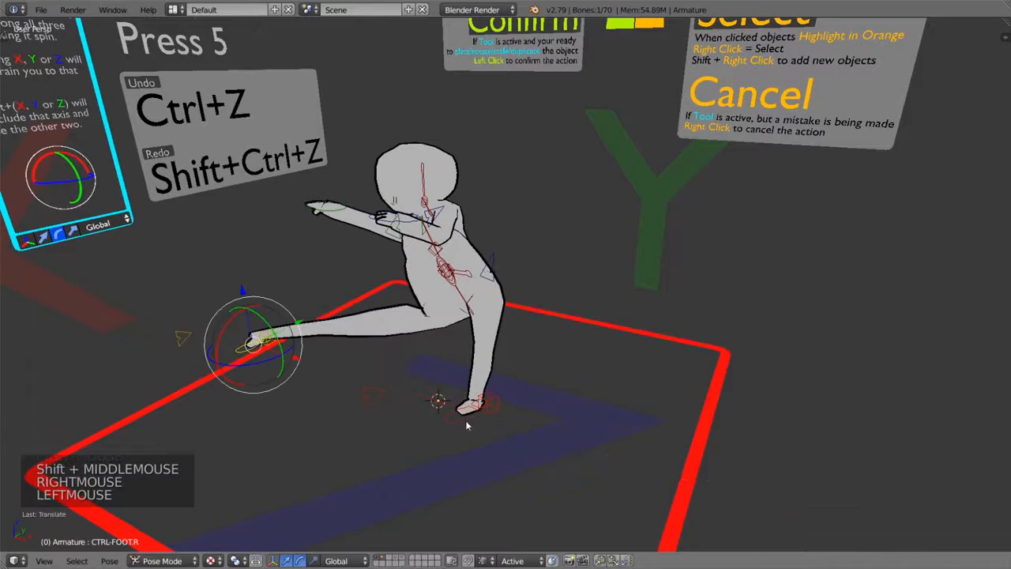
right_click(466, 426)
left_click_drag(524, 432, 758, 479)
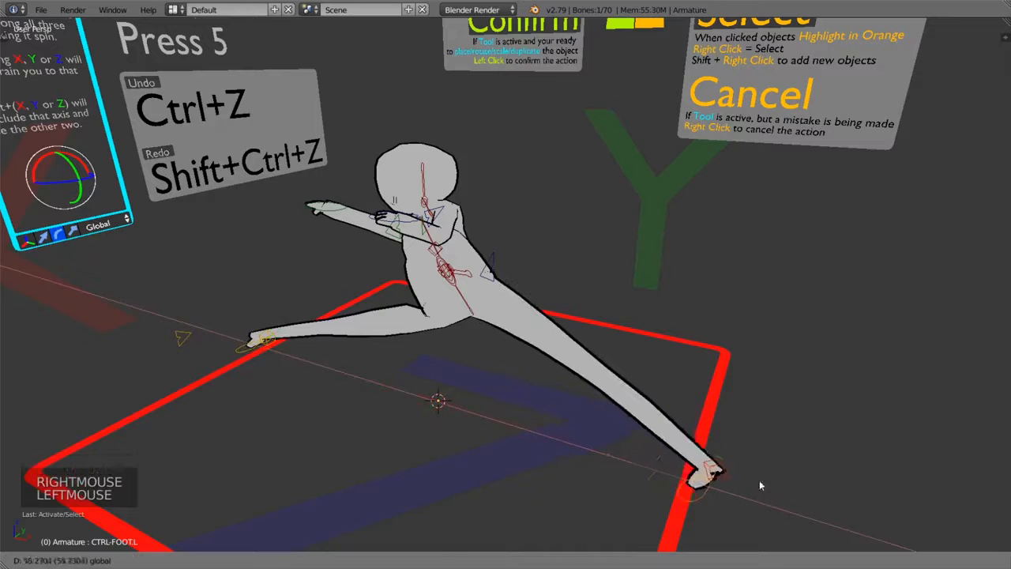
- Select the right forearm control and raise the arm high above the head along the Z axis
right_click(347, 209)
left_click_drag(315, 156, 292, 32)
middle_click(292, 32, "shift")
middle_click_drag(615, 353, 593, 447, "shift")
- Select the hips control and rotate it to swing the pelvis toward the left foot
middle_click_drag(525, 381, 366, 368)
right_click(305, 309)
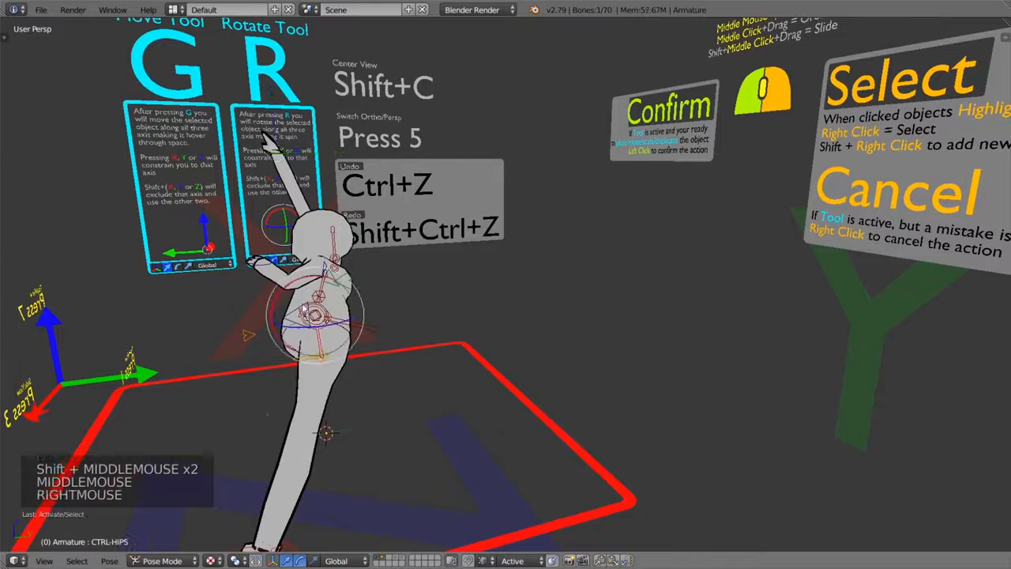
middle_click_drag(332, 365, 402, 360)
right_click(415, 364)
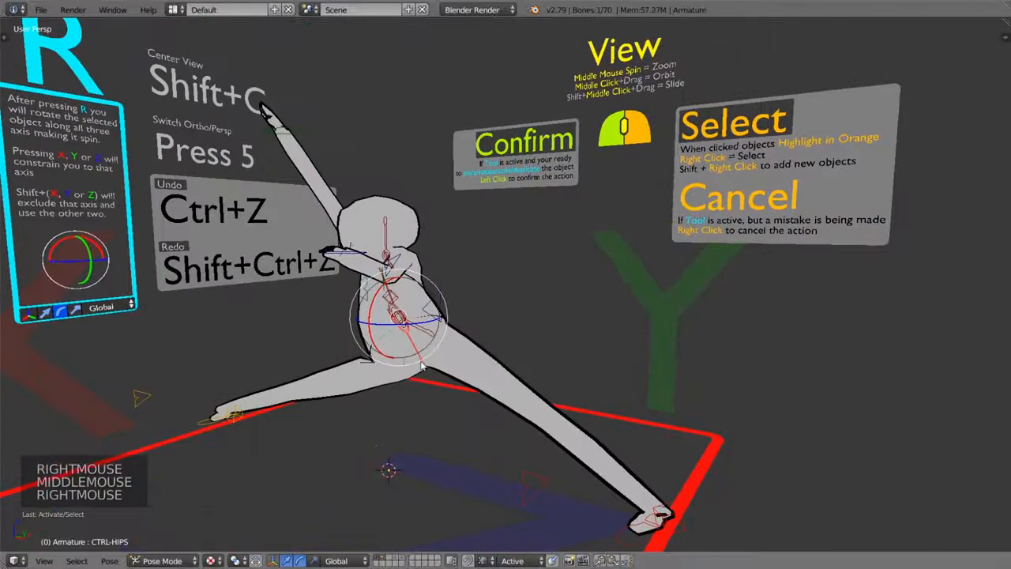
mouse_move(397, 259)
left_mouse_down()
mouse_move(398, 278)
mouse_move(398, 253)
left_mouse_up()
right_click(409, 332)
middle_click_drag(431, 384, 469, 383)
key("g")
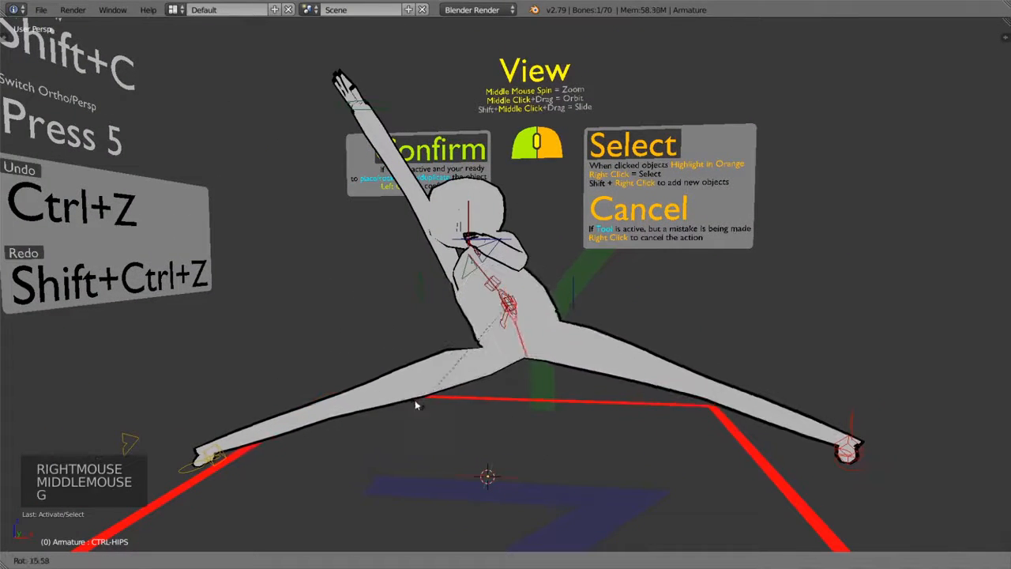
left_click(424, 408)
- Select the chest tweak control and rotate it slightly about the global Z axis
right_click(489, 223)
left_click(494, 231)
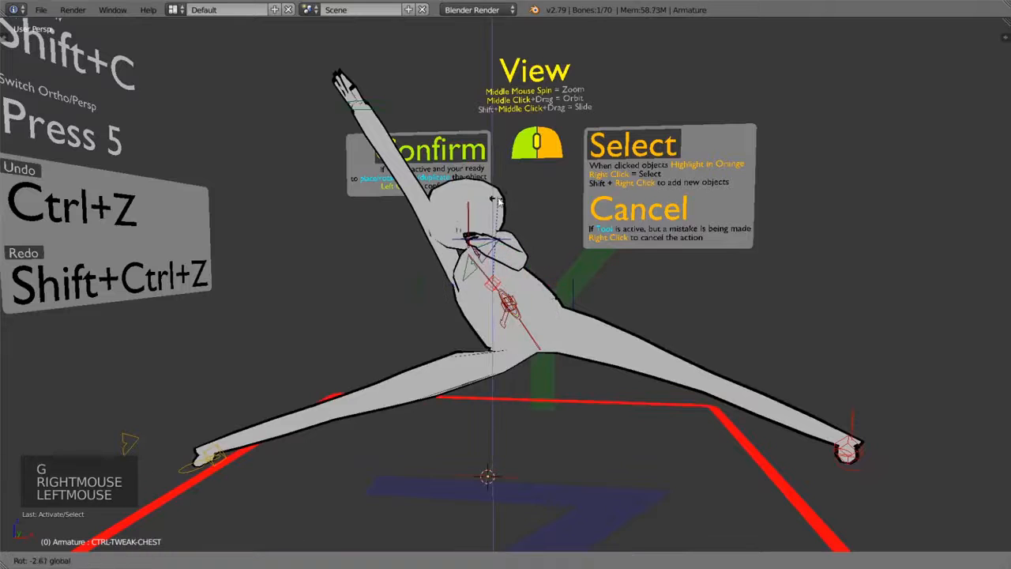
right_click(478, 267)
- Select the head control and pull the head straight up along the Z axis so the neck stretches
right_click(468, 219)
left_click_drag(468, 186, 464, 90)
middle_click_drag(602, 251, 569, 274)
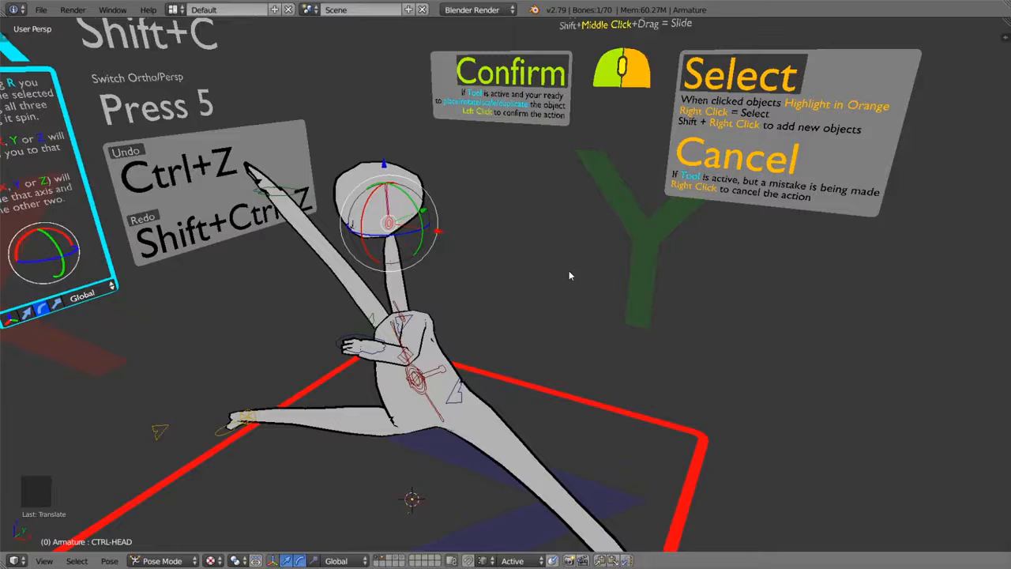
middle_click_drag(233, 154, 269, 162, "shift")
middle_click_drag(268, 162, 417, 199)
scroll(417, 199, "down", 1)
middle_click_drag(464, 228, 433, 247, "shift")
middle_click_drag(433, 247, 419, 235)
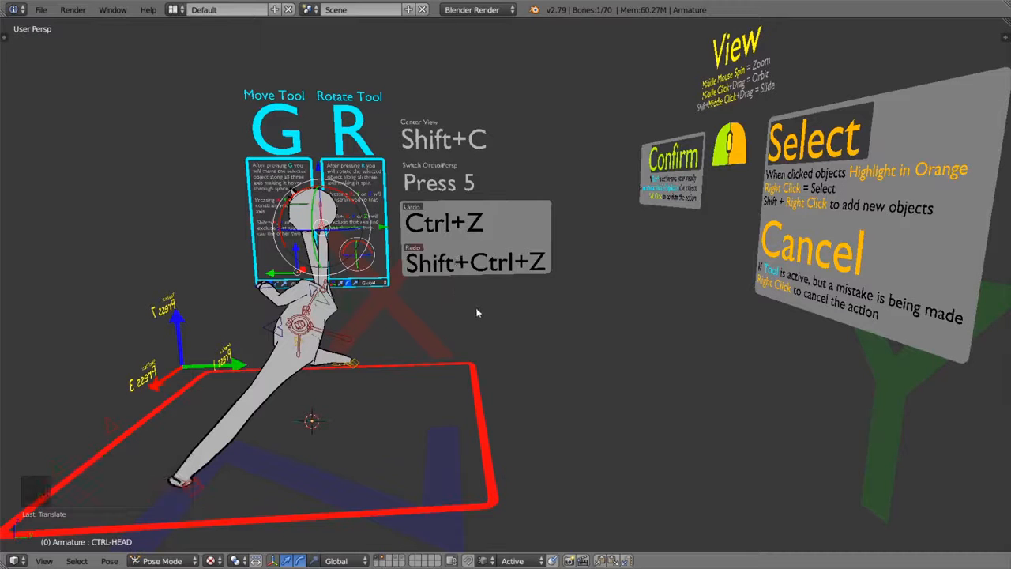
- Undo the head, chest and hips edits and the raising of the right arm
key("ctrl+z")
mouse_move(477, 313)
middle_mouse_down()
mouse_move(435, 323)
mouse_move(487, 326)
middle_mouse_up()
scroll(489, 335, "up", 2)
key("ctrl+z")
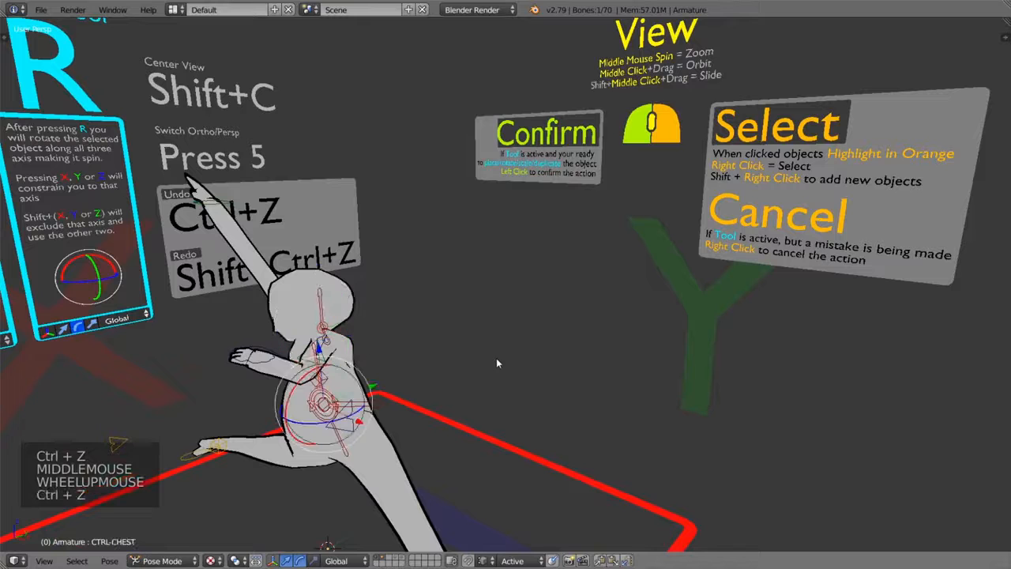
key("ctrl+z")
key("ctrl+z")
key("ctrl+z")
key("ctrl+z")
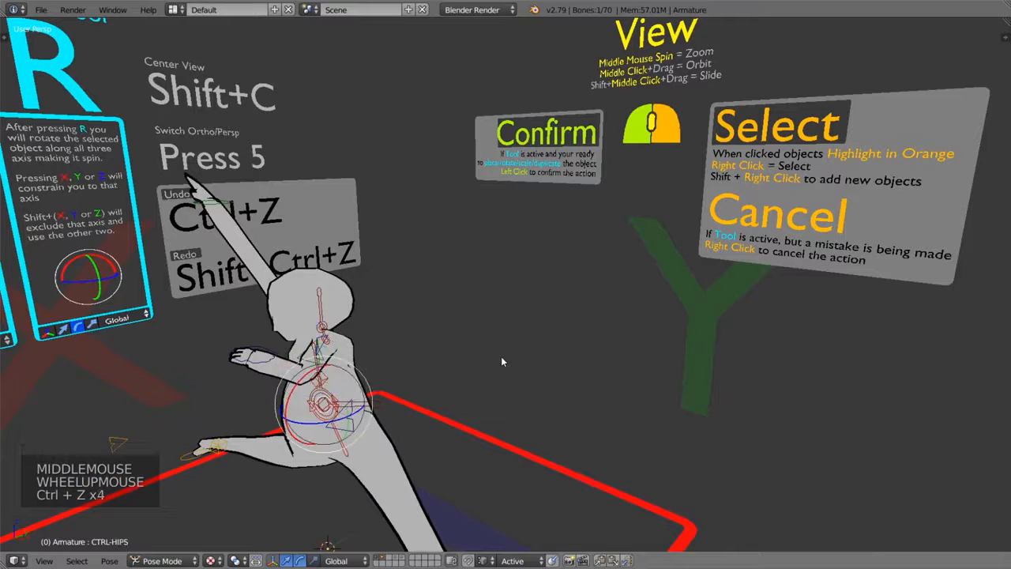
scroll(501, 362, "down", 2)
key("ctrl+z")
middle_click_drag(505, 375, 565, 414)
key("ctrl+z")
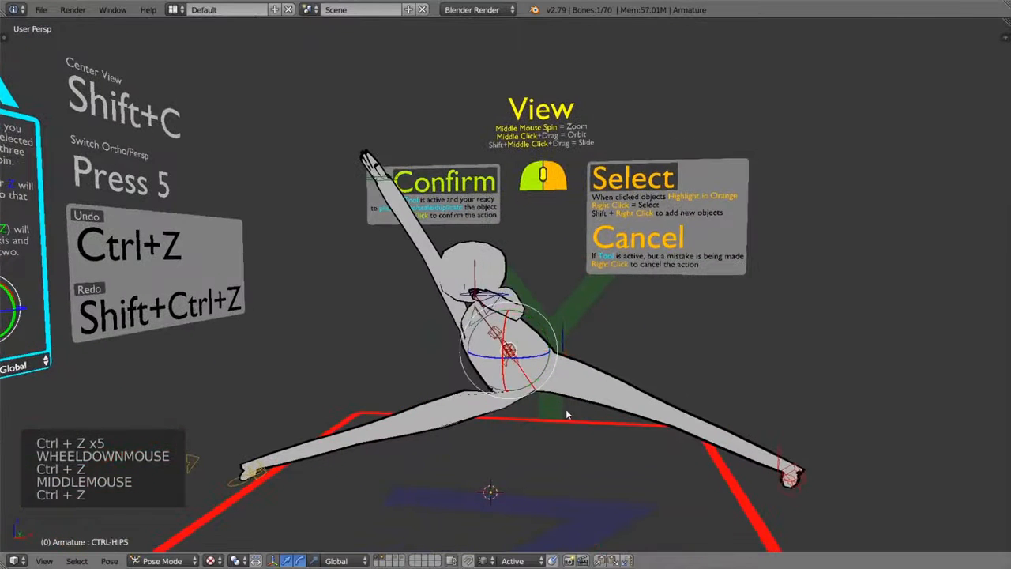
key("ctrl+z")
key("ctrl+z")
key("ctrl+z")
key("ctrl+z")
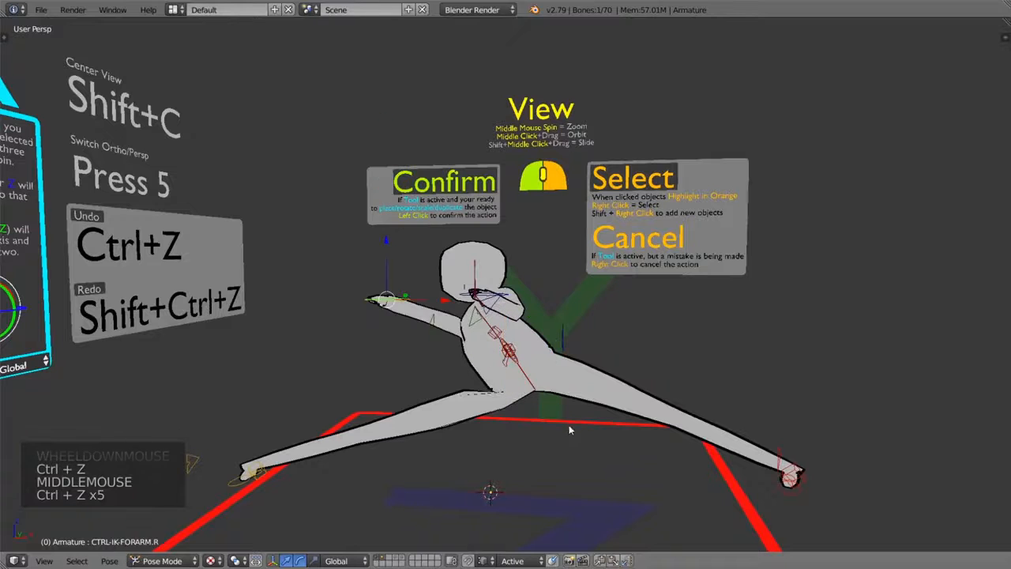
- Undo further back through the leg spread, the chest tilt and the torso and foot edits
key("ctrl+z")
key("ctrl+z")
key("ctrl+z")
key("ctrl+z")
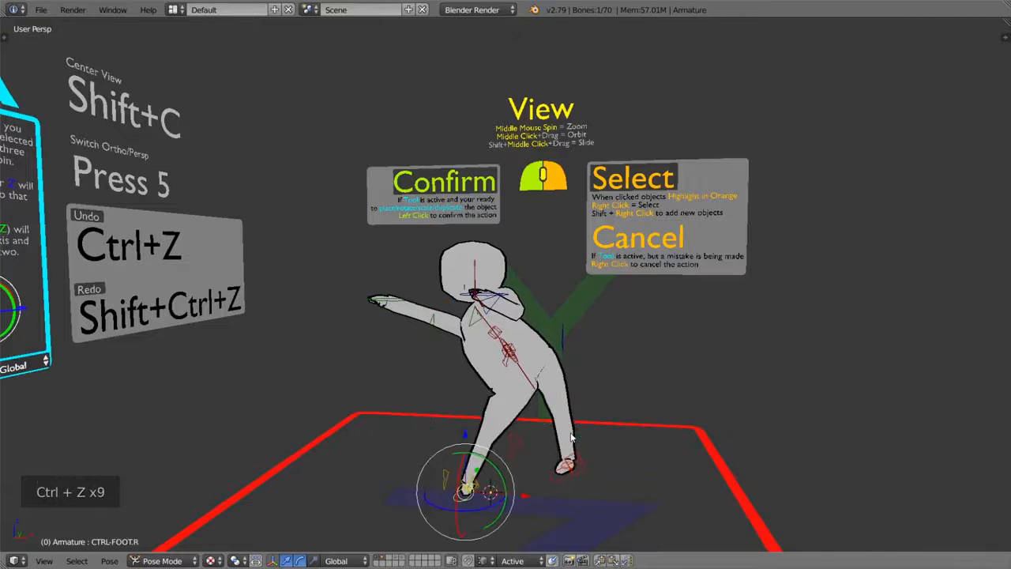
key("ctrl+z")
key("ctrl+z")
key("ctrl+z")
key("ctrl+z")
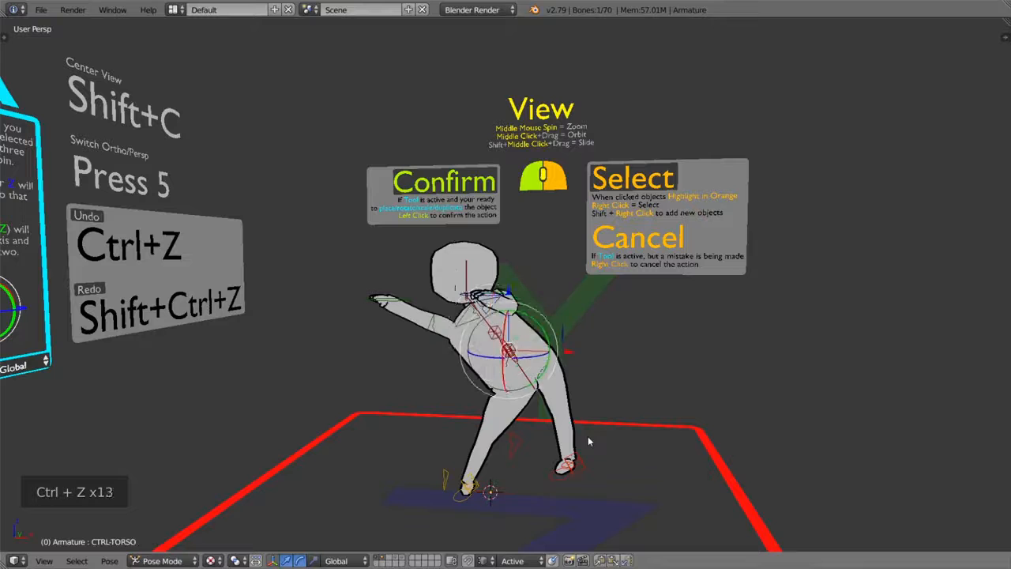
key("ctrl+z")
key("ctrl+z")
key("ctrl+z")
key("ctrl+z")
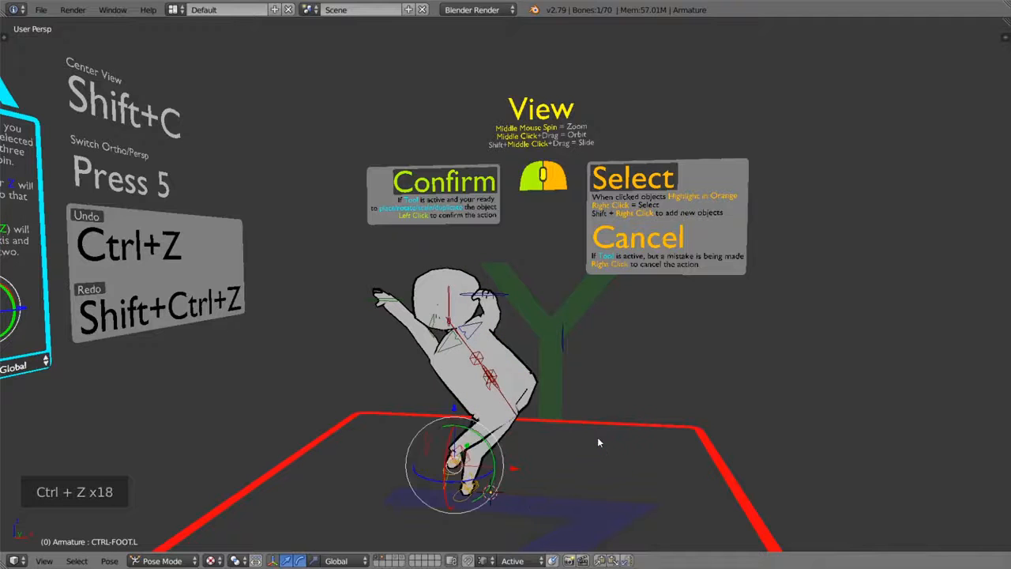
key("ctrl+z")
key("ctrl+z")
key("ctrl+z")
key("ctrl+z")
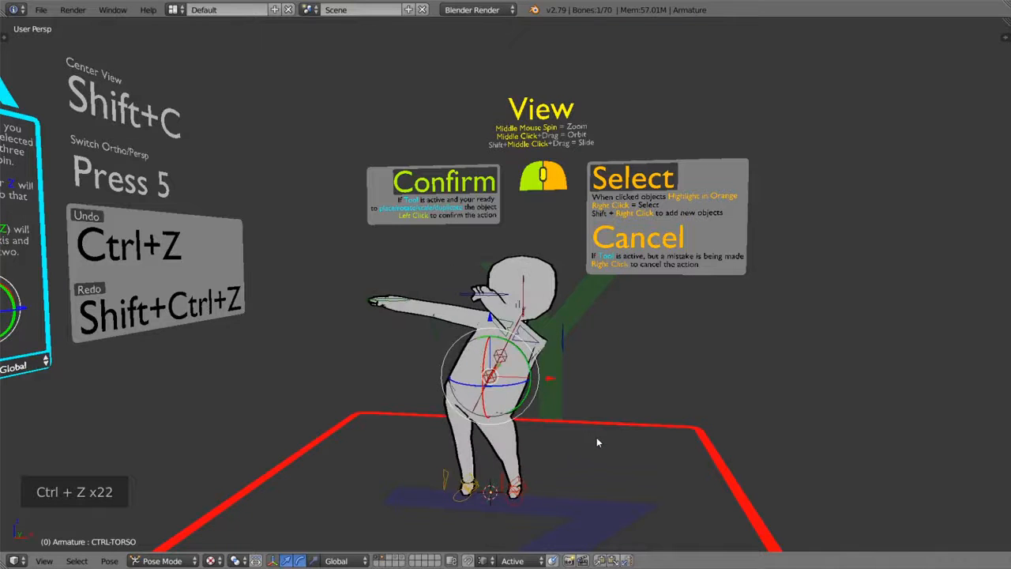
- Undo the remaining torso and arm edits until the character stands upright with both arms stretched out
key("ctrl+z")
key("ctrl+z")
key("ctrl+z")
mouse_move(597, 436)
middle_mouse_down()
mouse_move(608, 438)
mouse_move(597, 439)
middle_mouse_up()
key("ctrl+z")
key("ctrl+z")
key("ctrl+z")
key("ctrl+z")
key("ctrl+z")
key("ctrl+z")
key("ctrl+z")
key("ctrl+z")
key("ctrl+z")
key("ctrl+z")
key("ctrl+z")
key("ctrl+z")
key("ctrl+z")
key("ctrl+z")
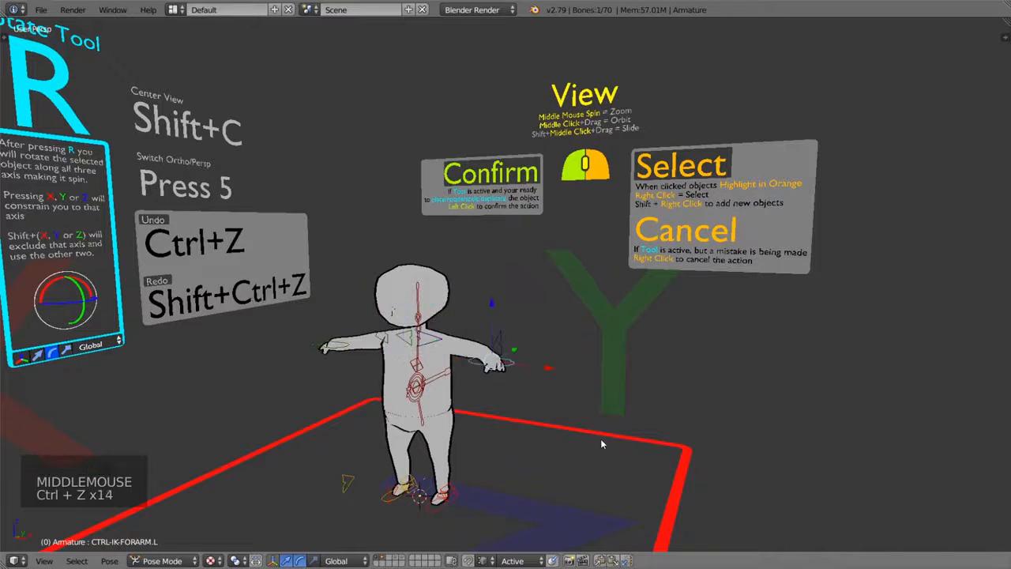
key("ctrl+z")
key("ctrl+z")
key("ctrl+z")
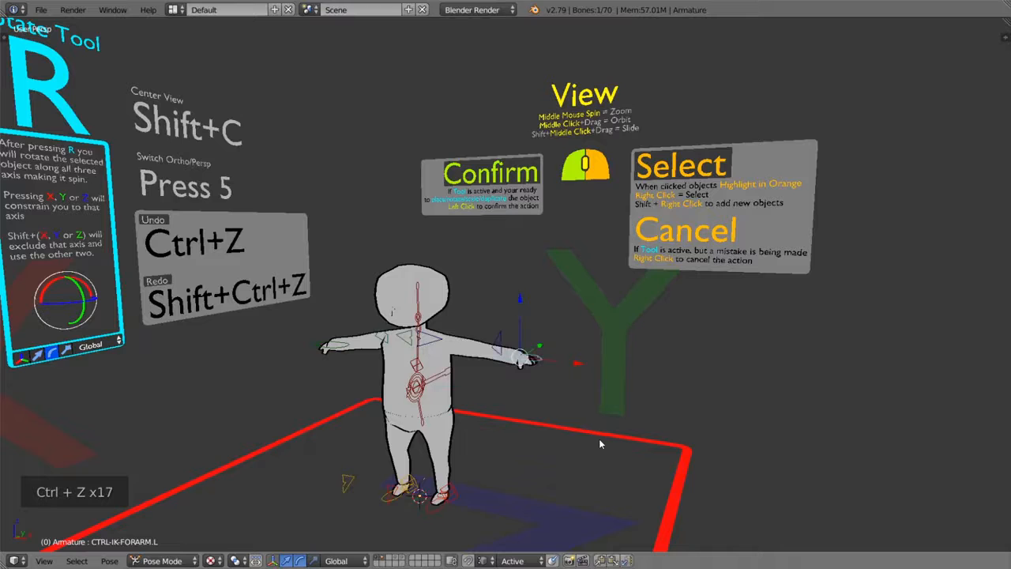
- Redo the edits to the left and right forearm controls, viewing the character from the front
middle_click_drag(540, 465, 578, 464)
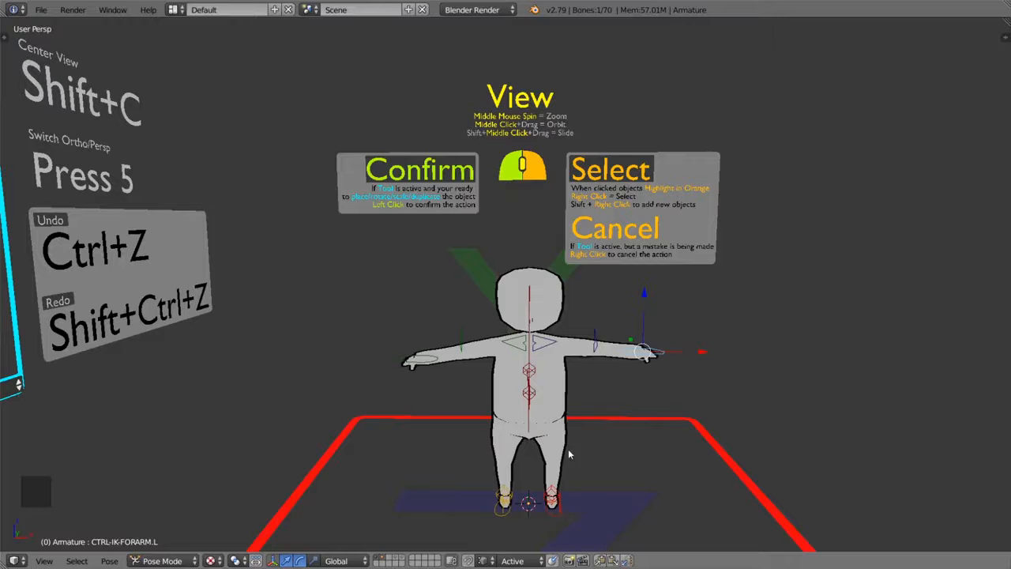
key("ctrl+shift+z")
key("ctrl+shift+z")
key("ctrl+shift+z")
key("ctrl+shift+z")
key("ctrl+shift+z")
key("ctrl+shift+z")
key("ctrl+shift+z")
key("ctrl+shift+z")
key("ctrl+shift+z")
key("ctrl+shift+z")
key("ctrl+shift+z")
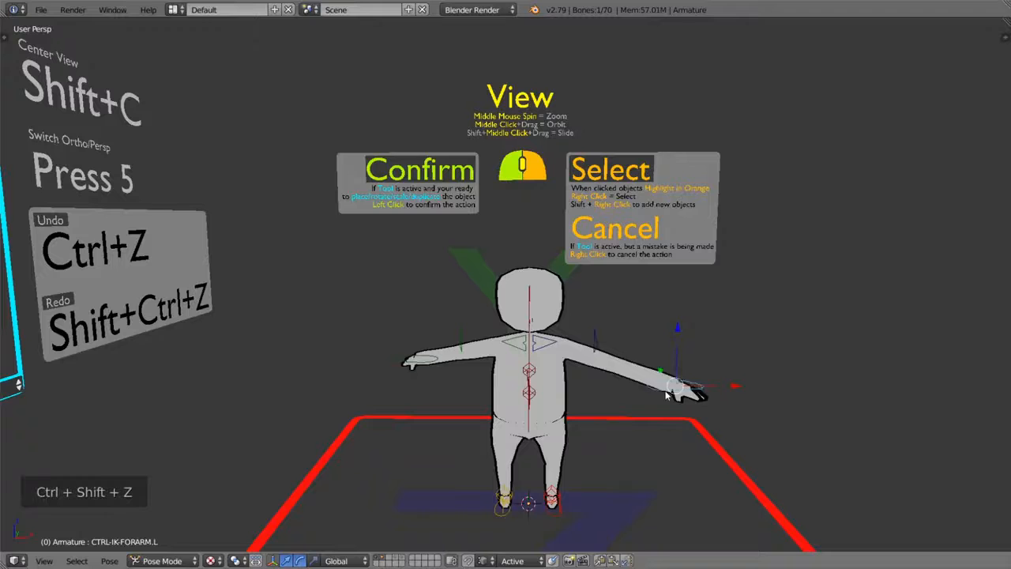
key("ctrl+shift+z")
key("ctrl+shift+z")
key("ctrl+shift+z")
key("ctrl+shift+z")
key("ctrl+shift+z")
key("ctrl+shift+z")
key("ctrl+shift+z")
key("ctrl+shift+z")
key("ctrl+shift+z")
key("ctrl+shift+z")
key("ctrl+shift+z")
key("ctrl+shift+z")
key("ctrl+shift+z")
key("ctrl+shift+z")
key("ctrl+shift+z")
key("ctrl+shift+z")
key("ctrl+shift+z")
key("ctrl+shift+z")
key("ctrl+shift+z")
key("ctrl+shift+z")
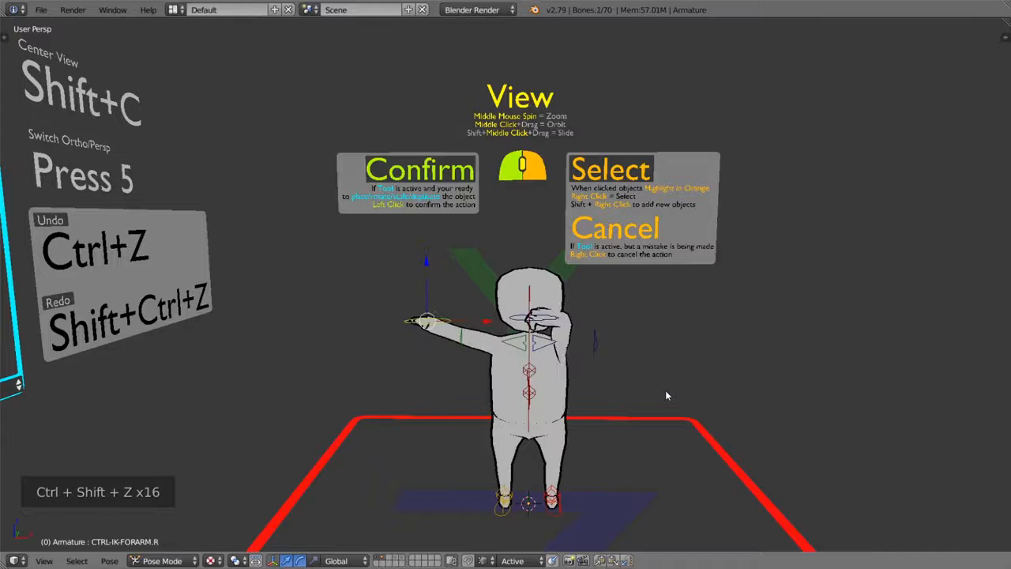
- Redo all remaining pose edits up to the lifted head
key("ctrl+shift+z")
key("ctrl+shift+z")
key("ctrl+shift+z")
key("ctrl+shift+z")
key("ctrl+shift+z")
key("ctrl+shift+z")
key("ctrl+shift+z")
key("ctrl+shift+z")
key("ctrl+shift+z")
key("ctrl+shift+z")
key("ctrl+shift+z")
key("ctrl+shift+z")
key("ctrl+shift+z")
key("ctrl+shift+z")
key("ctrl+shift+z")
key("ctrl+shift+z")
key("ctrl+shift+z")
key("ctrl+shift+z")
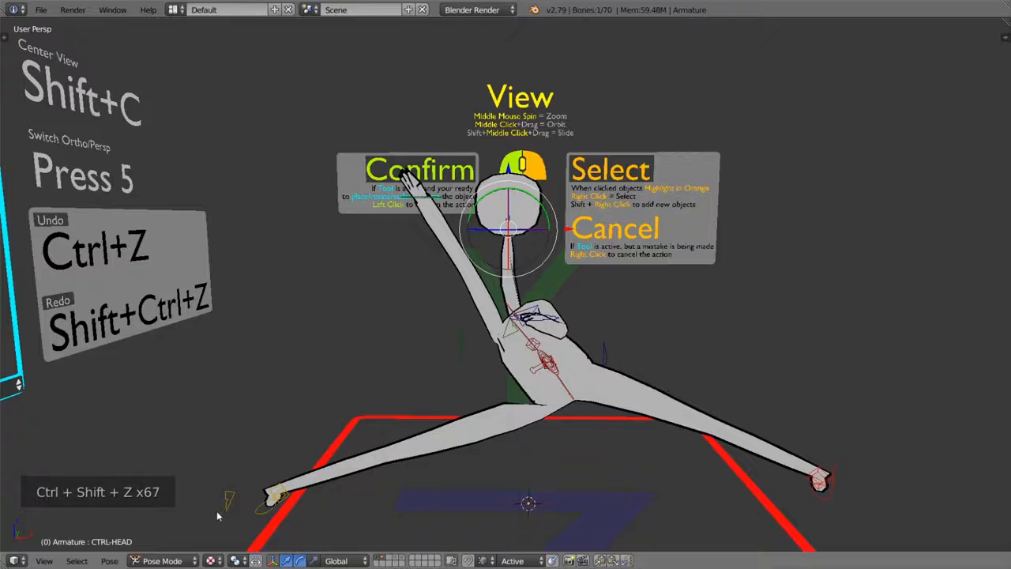
mouse_move(771, 388)
middle_mouse_down()
mouse_move(709, 379)
mouse_move(756, 388)
middle_mouse_up()
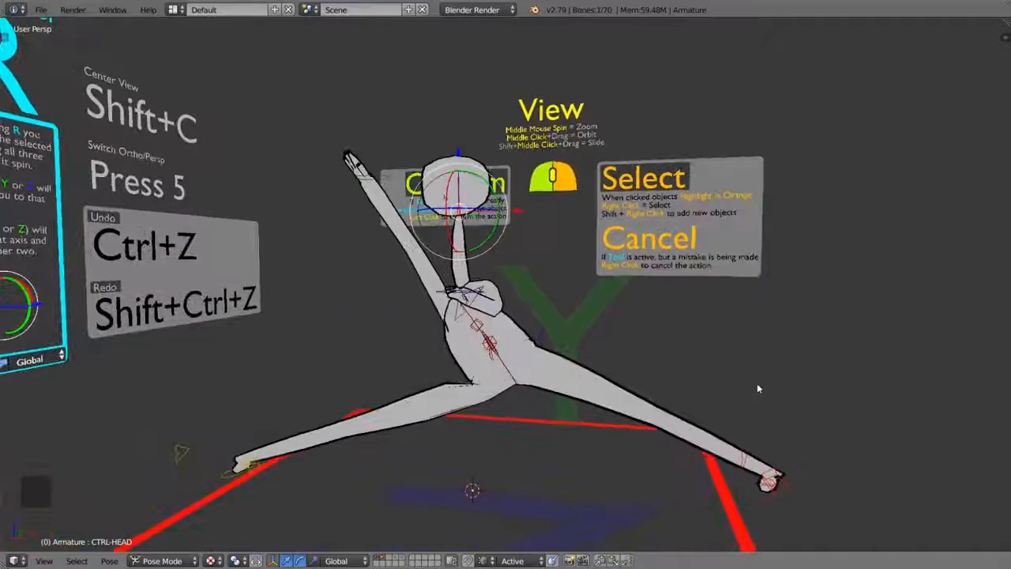